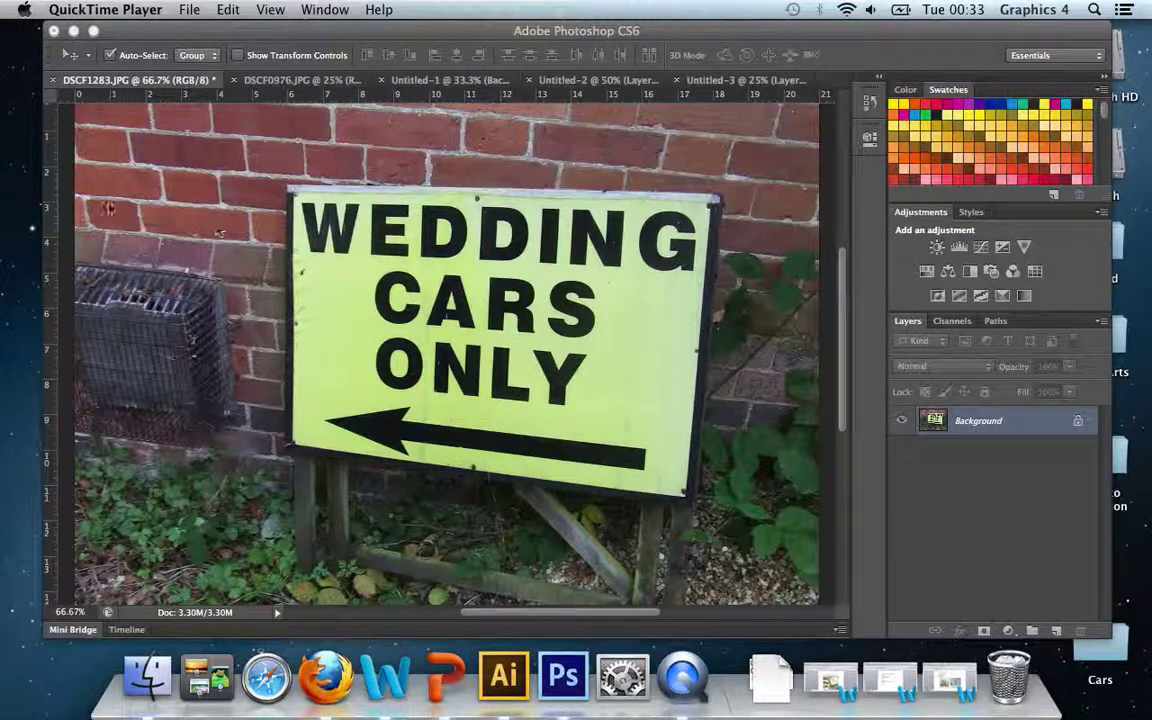
- Copy the C of CARS from the wedding-sign photo and switch to the Untitled-1 collage
{"action": "left_click", "coordinate": [100, 165]}
{"action": "left_click", "coordinate": [37, 176]}
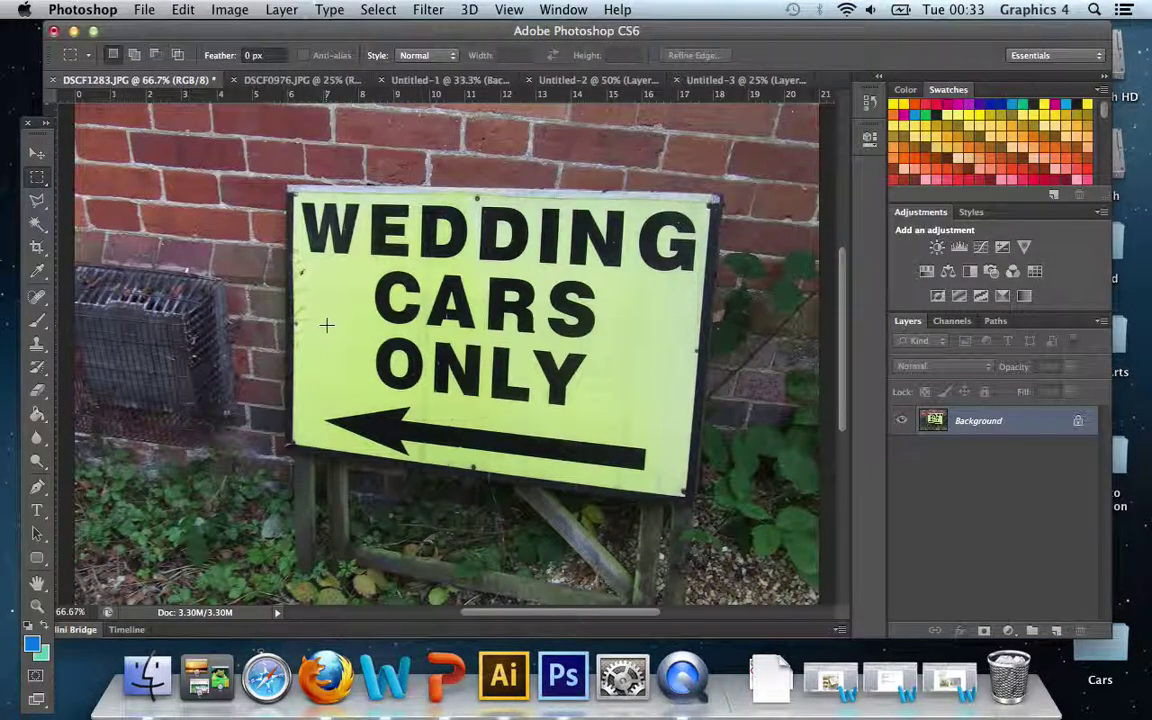
{"action": "left_click_drag", "start_coordinate": [361, 264], "coordinate": [435, 330]}
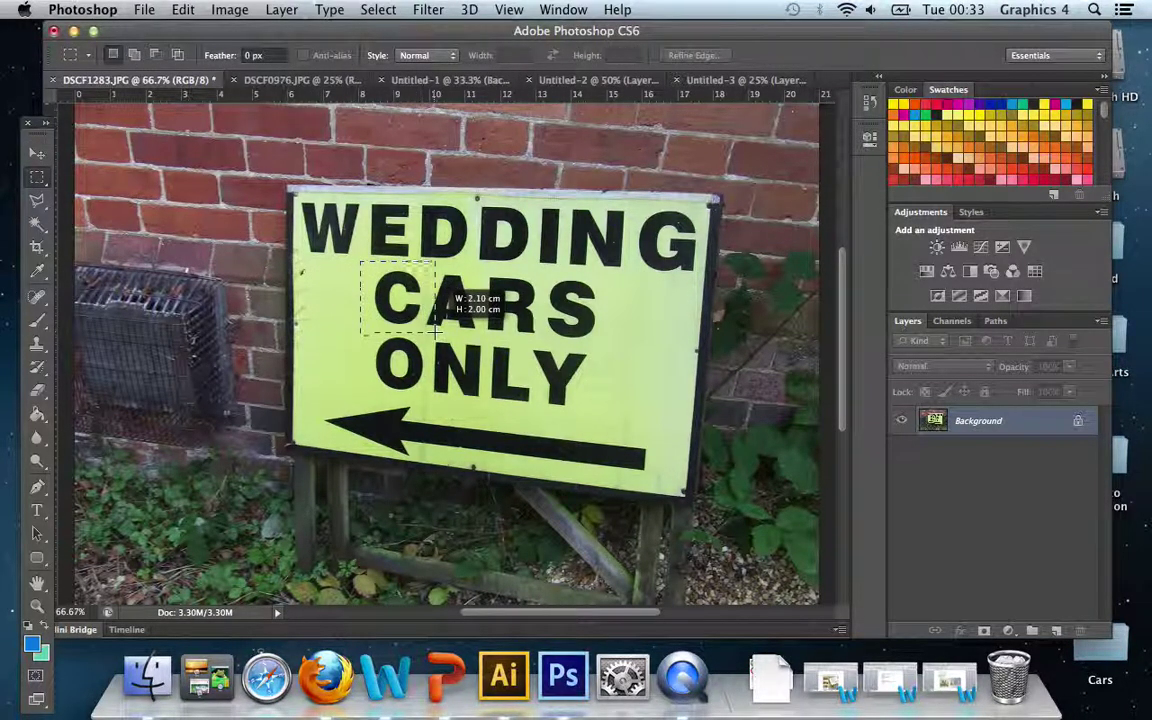
{"action": "left_click", "coordinate": [183, 9]}
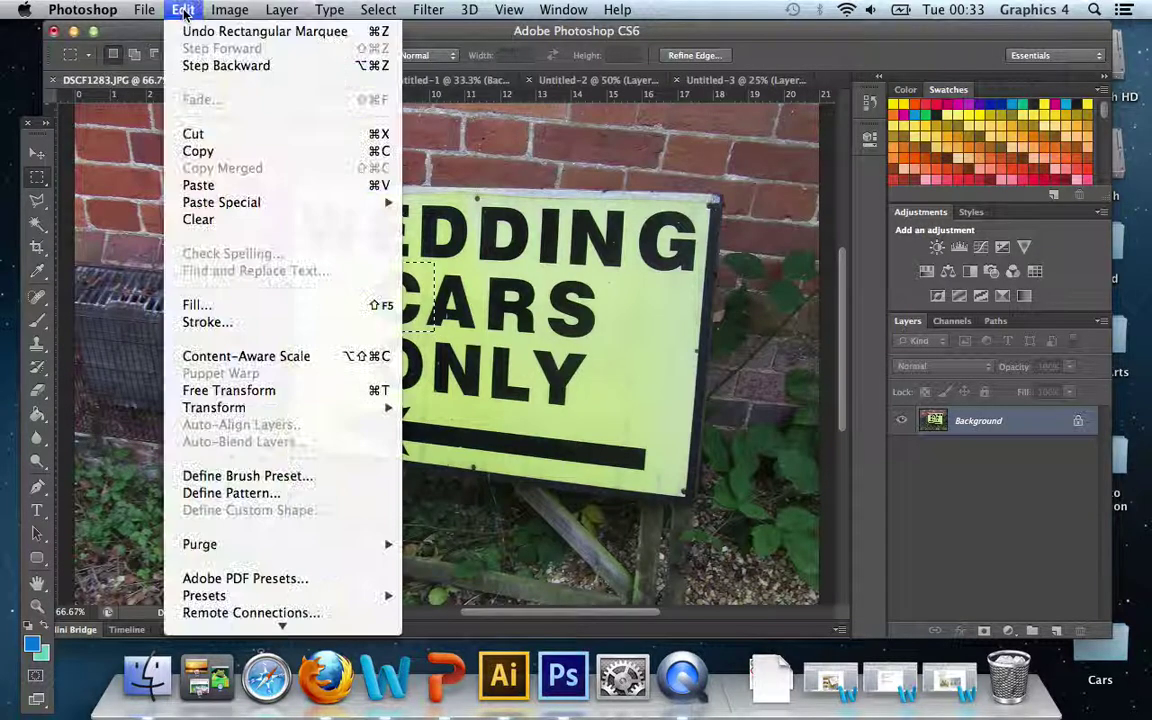
{"action": "left_click", "coordinate": [203, 152]}
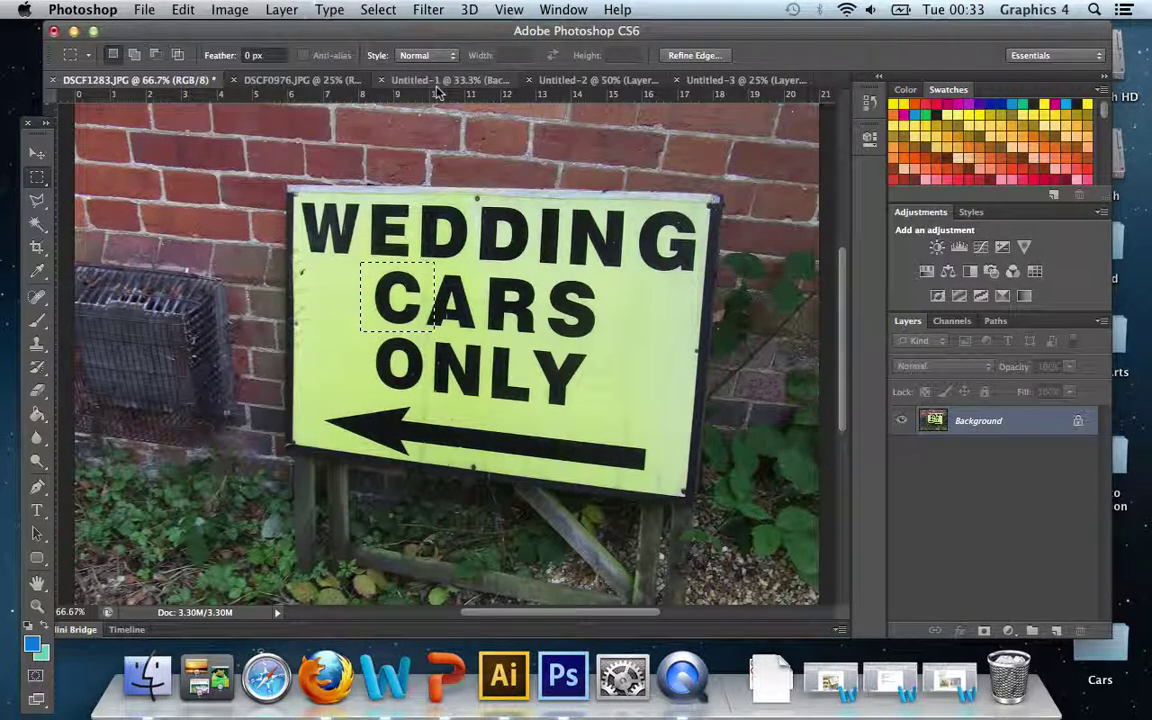
{"action": "left_click", "coordinate": [436, 88]}
{"action": "left_click", "coordinate": [178, 8]}
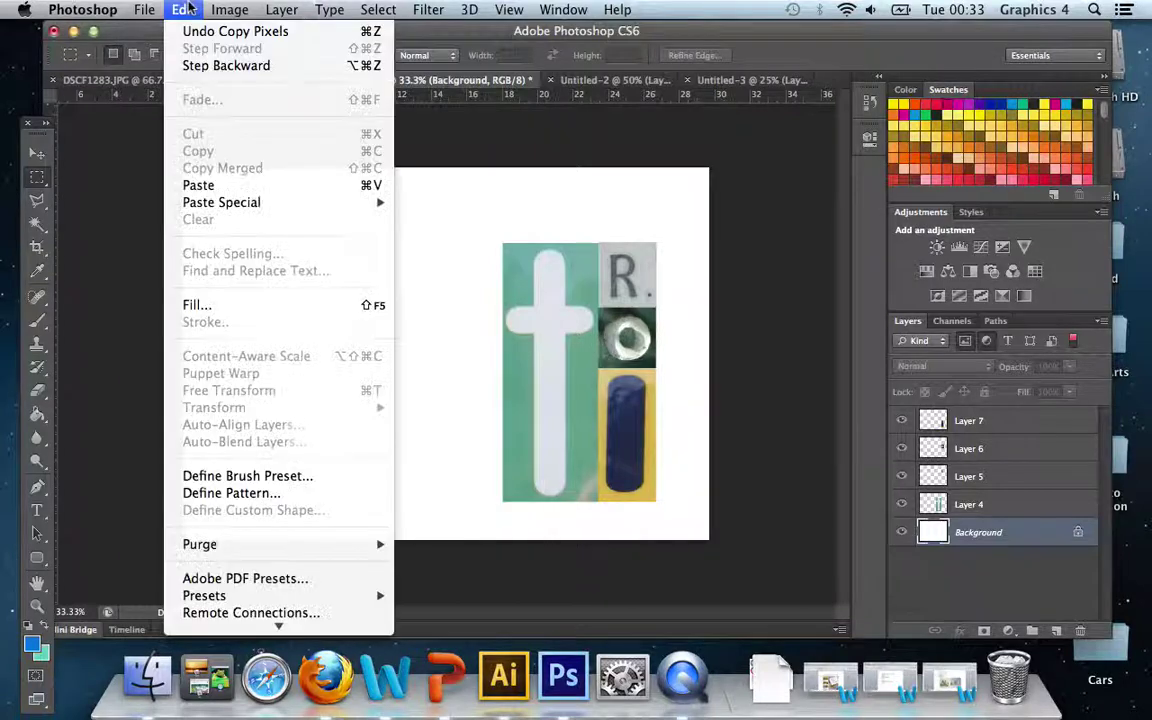
- Paste the C into Untitled-1, scale it to about 360%, and move it to the left side
{"action": "left_click", "coordinate": [198, 185]}
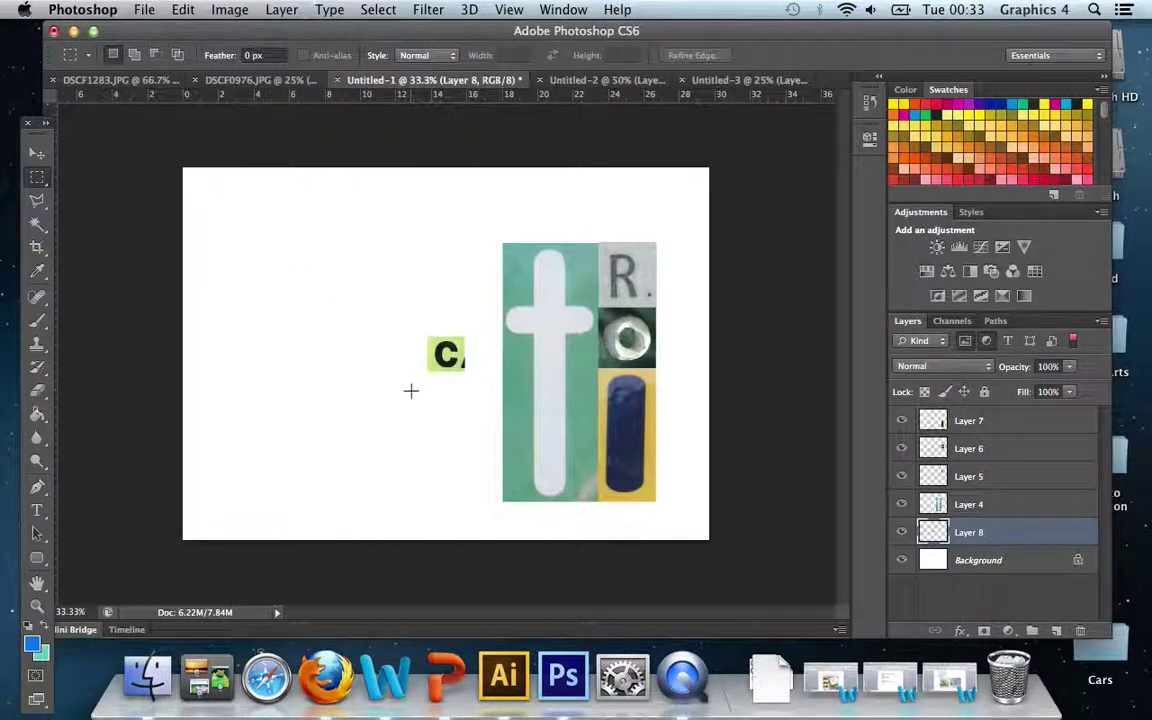
{"action": "left_click", "coordinate": [190, 10]}
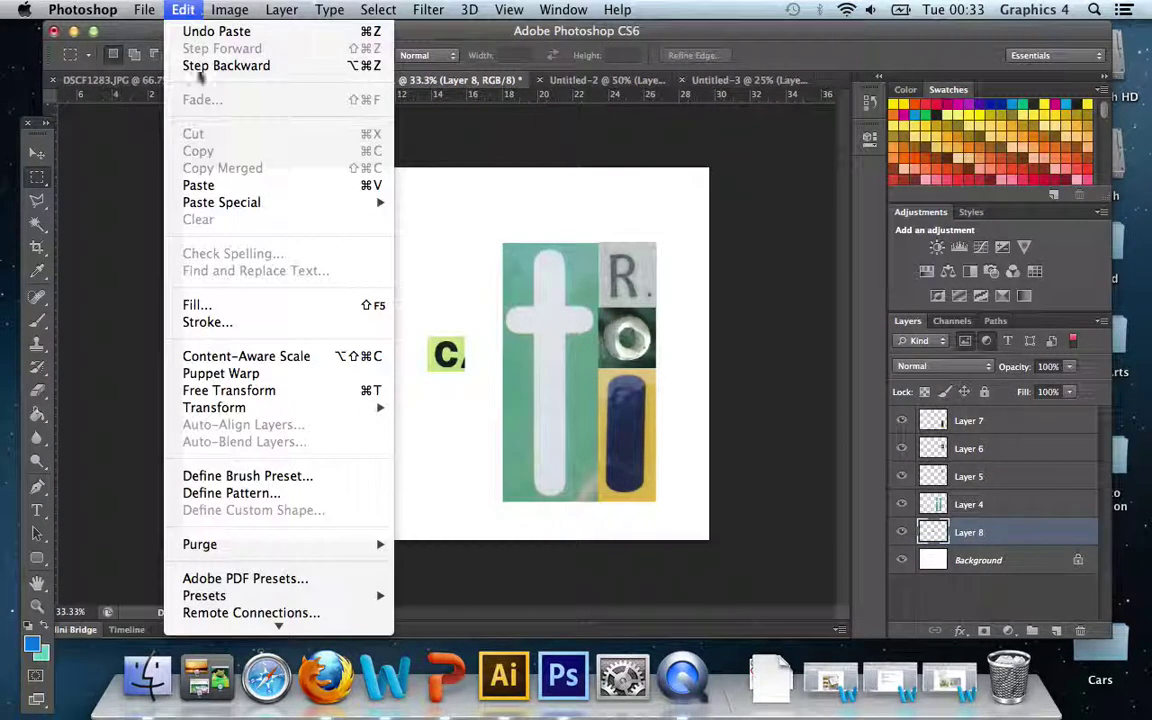
{"action": "left_click", "coordinate": [270, 392]}
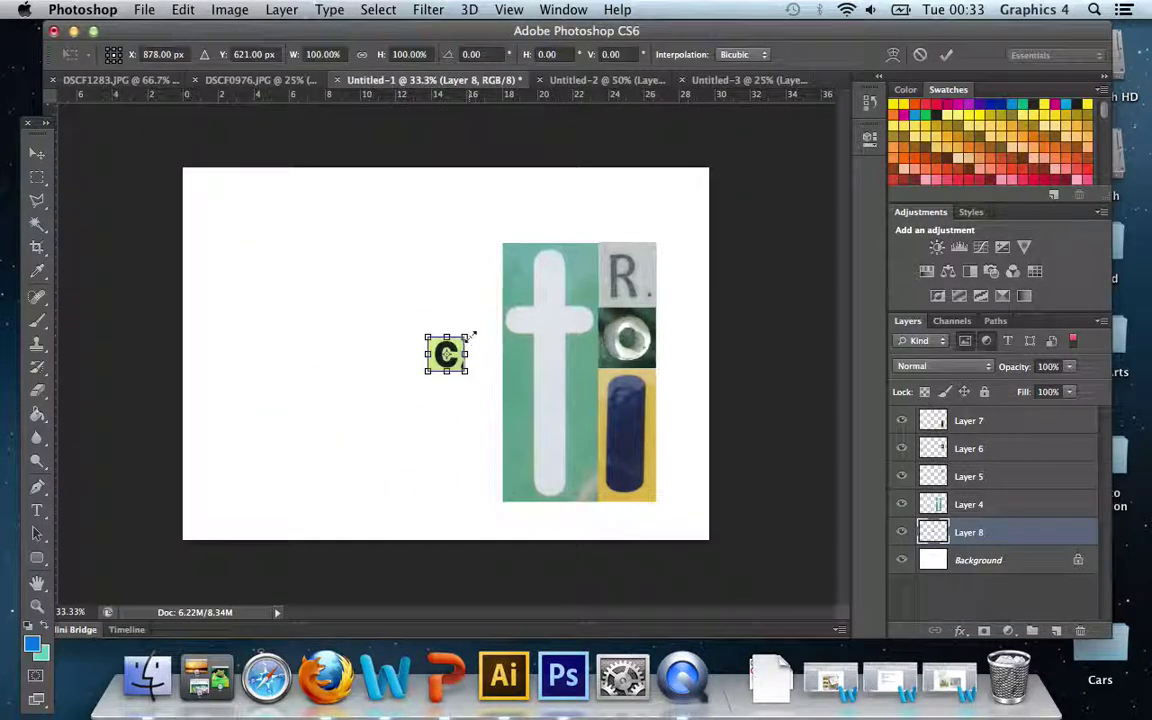
{"action": "left_click_drag", "start_coordinate": [424, 334], "coordinate": [329, 244]}
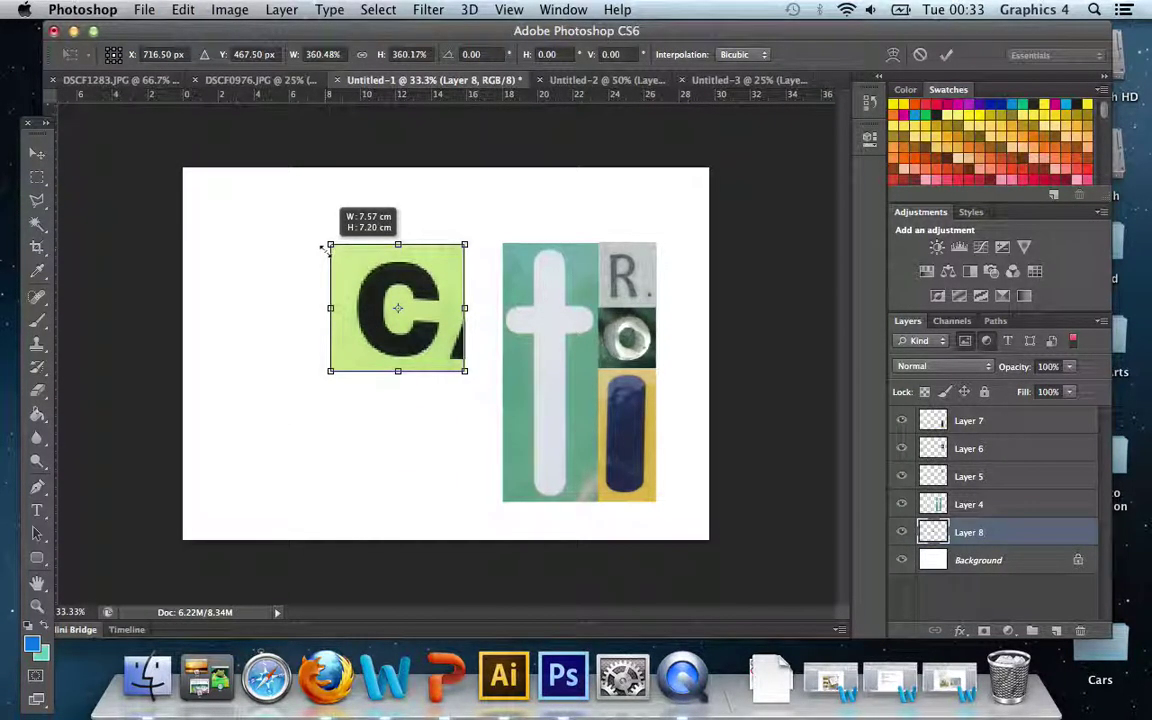
{"action": "key", "text": "Return"}
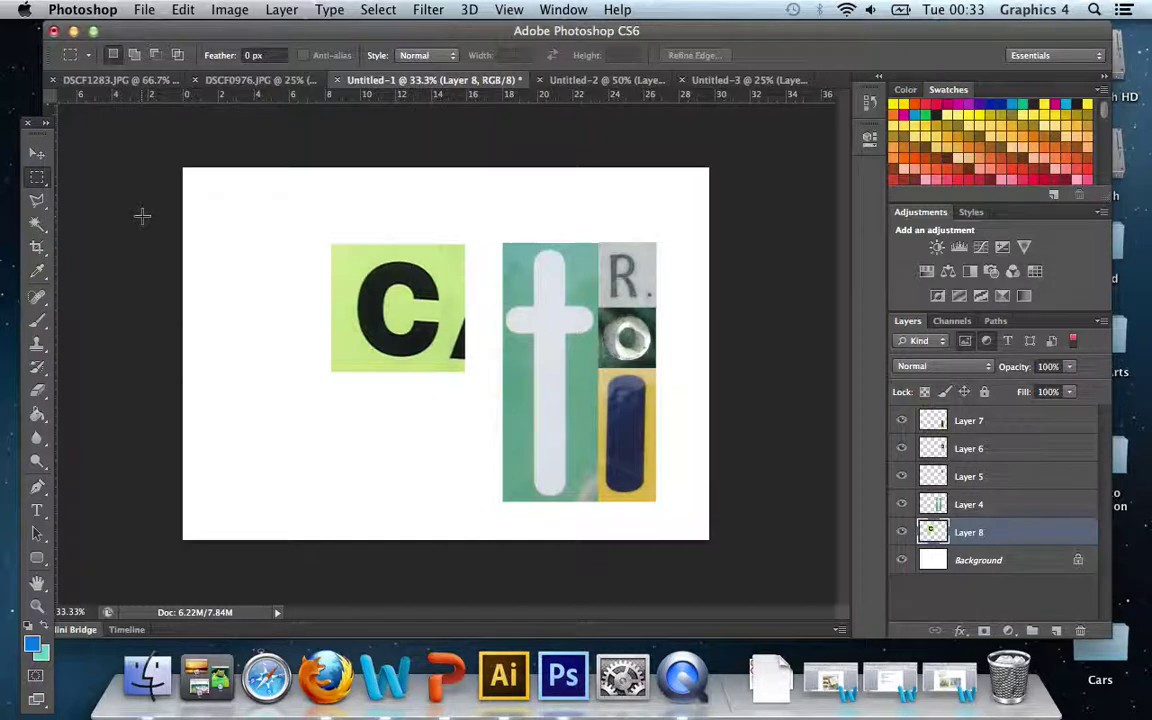
{"action": "left_click", "coordinate": [38, 155]}
{"action": "left_click_drag", "start_coordinate": [399, 321], "coordinate": [284, 318]}
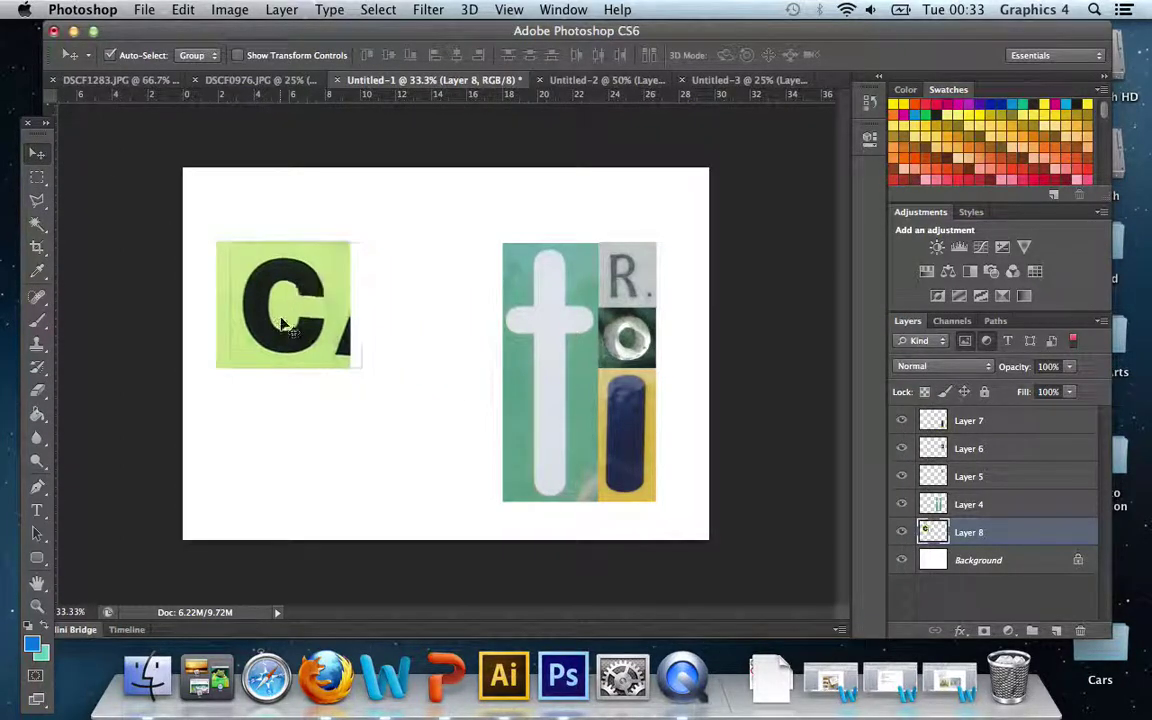
- Add a horizontal guide at about 7.1 cm and rotate the C patch about 2 degrees
{"action": "left_click_drag", "start_coordinate": [267, 93], "coordinate": [375, 297]}
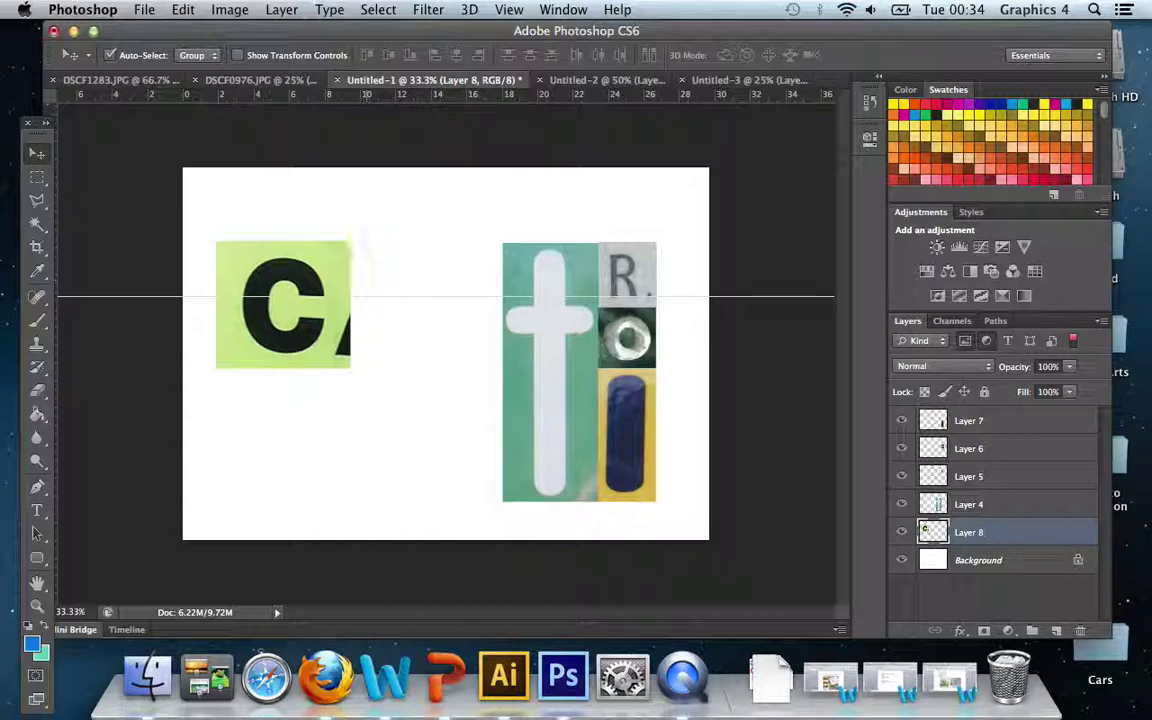
{"action": "left_click", "coordinate": [180, 9]}
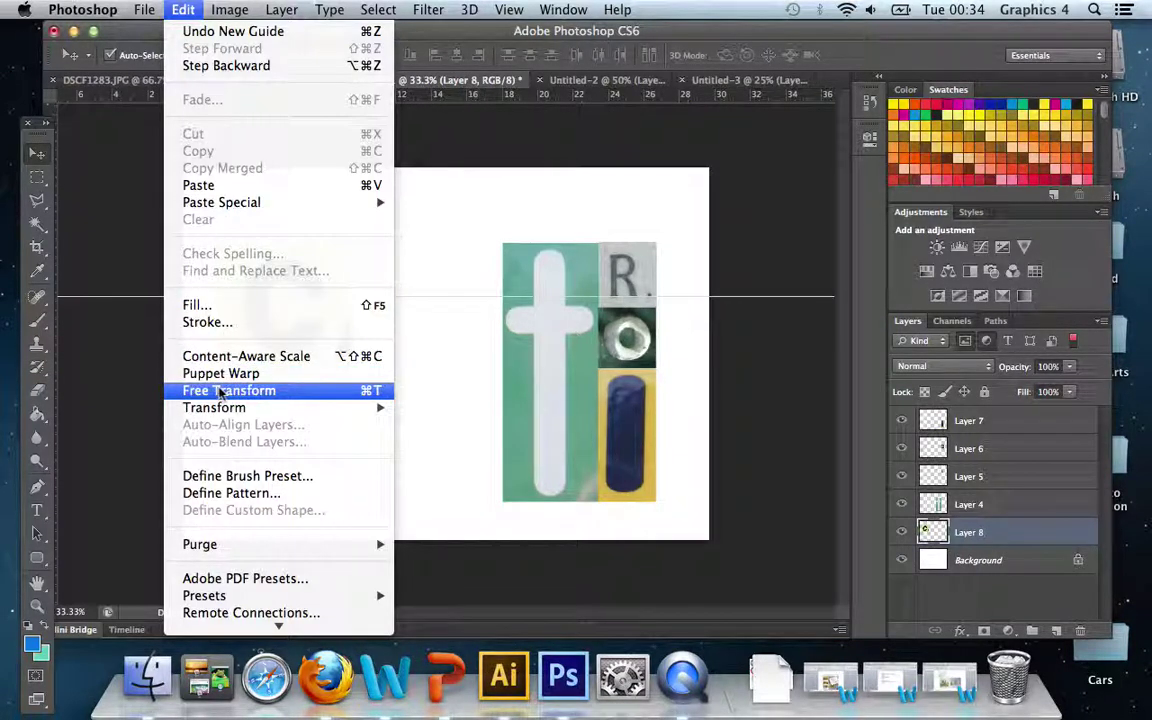
{"action": "left_click", "coordinate": [213, 391]}
{"action": "left_click_drag", "start_coordinate": [346, 400], "coordinate": [349, 401]}
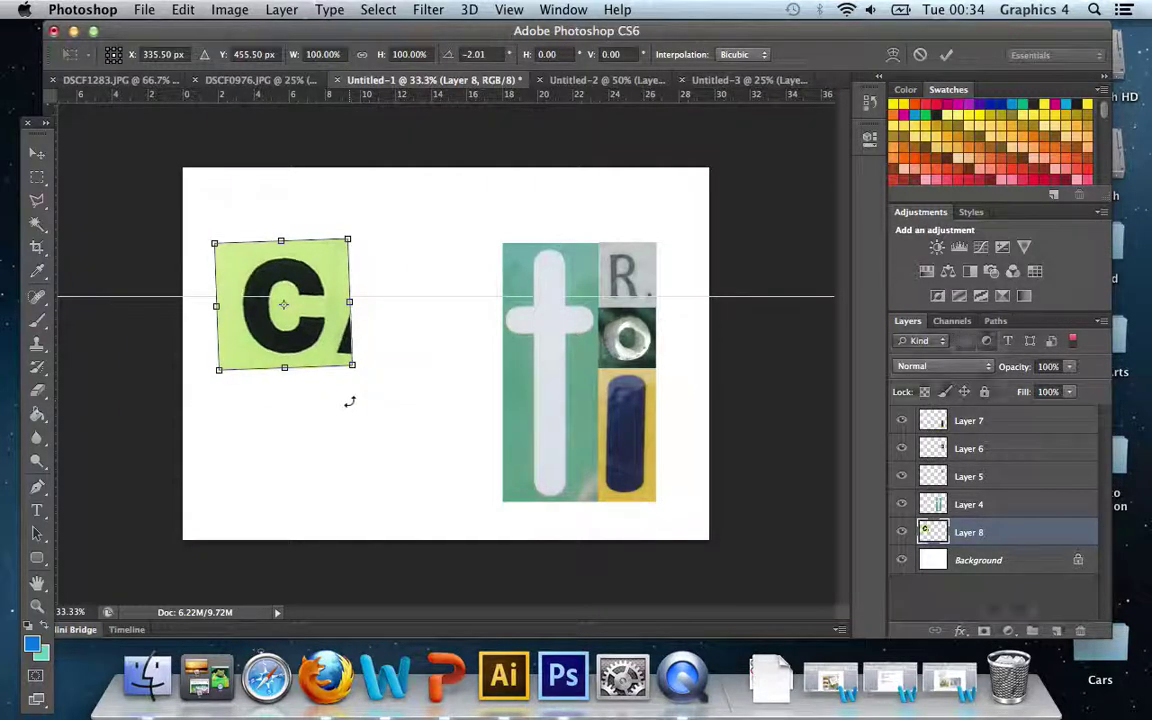
{"action": "key", "text": "Return"}
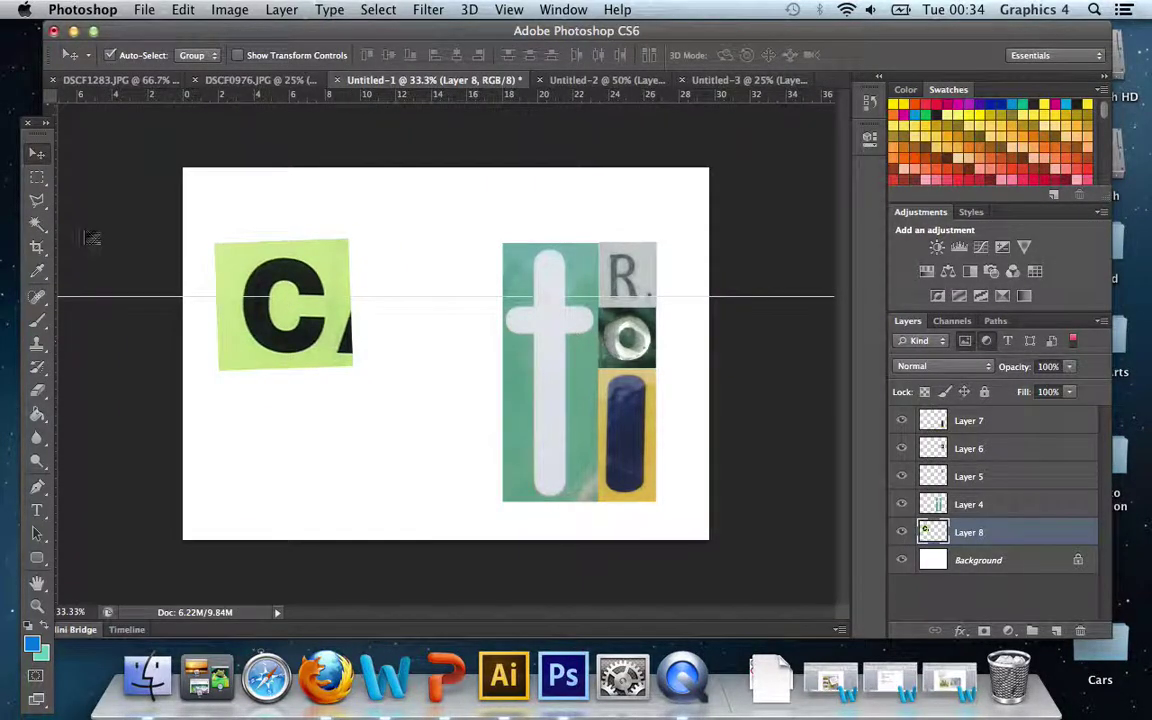
{"action": "left_click", "coordinate": [37, 178]}
- Trim the C patch to a clean rectangle by deleting everything outside a marquee around it
{"action": "left_click_drag", "start_coordinate": [226, 250], "coordinate": [337, 357]}
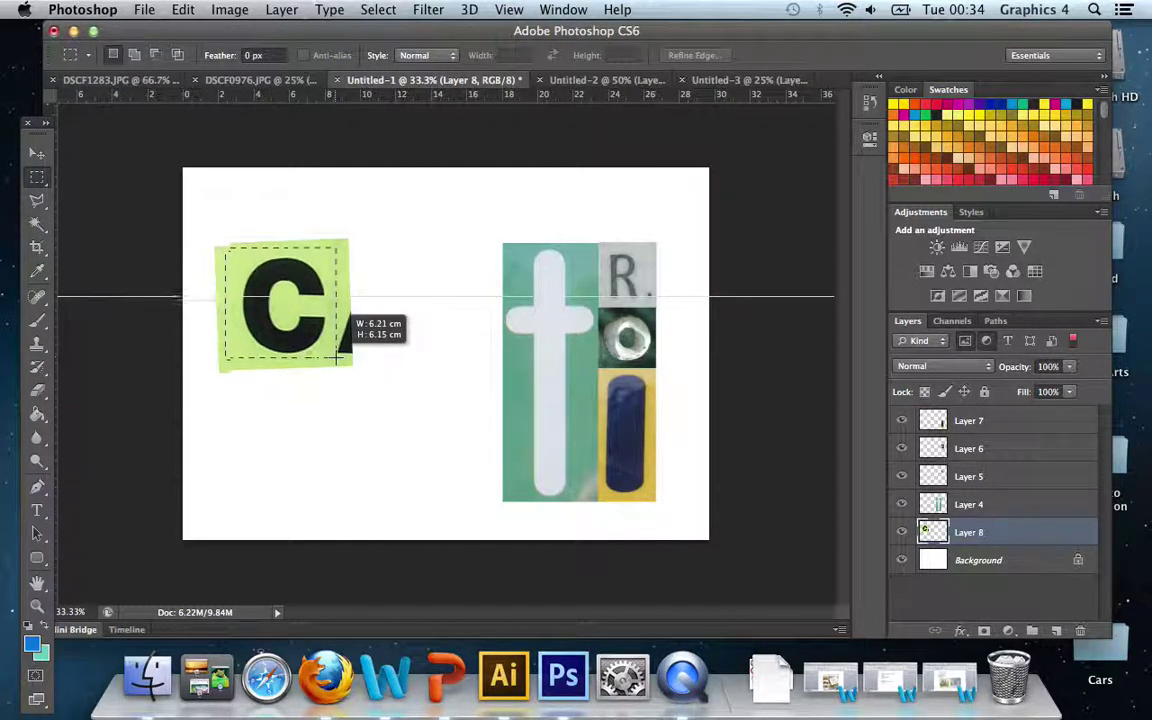
{"action": "left_click_drag", "start_coordinate": [337, 357], "coordinate": [337, 357]}
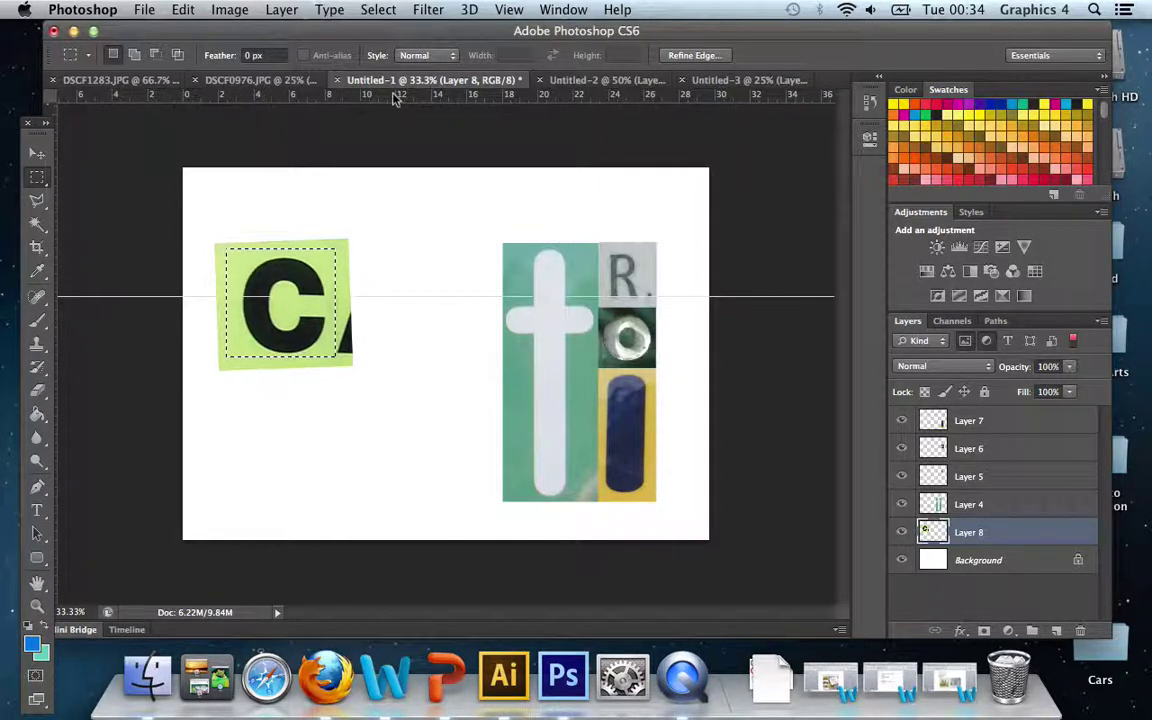
{"action": "left_click", "coordinate": [379, 10]}
{"action": "left_click", "coordinate": [390, 82]}
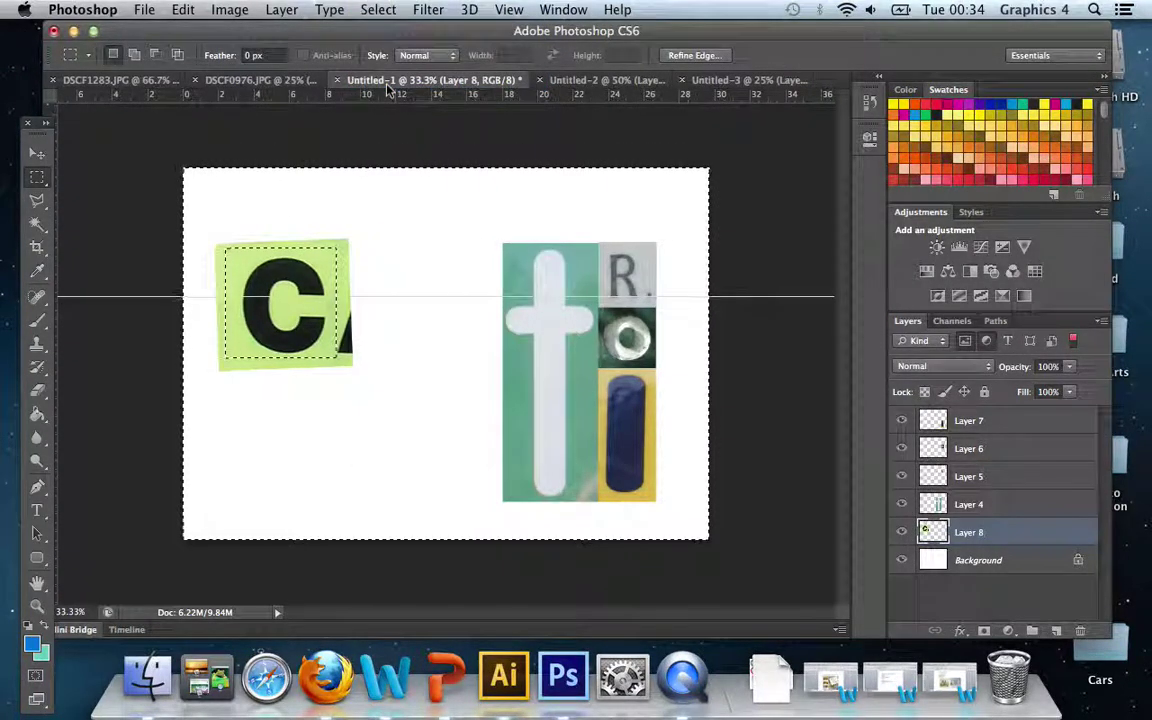
{"action": "key", "text": "Delete"}
{"action": "key", "text": "ctrl+d"}
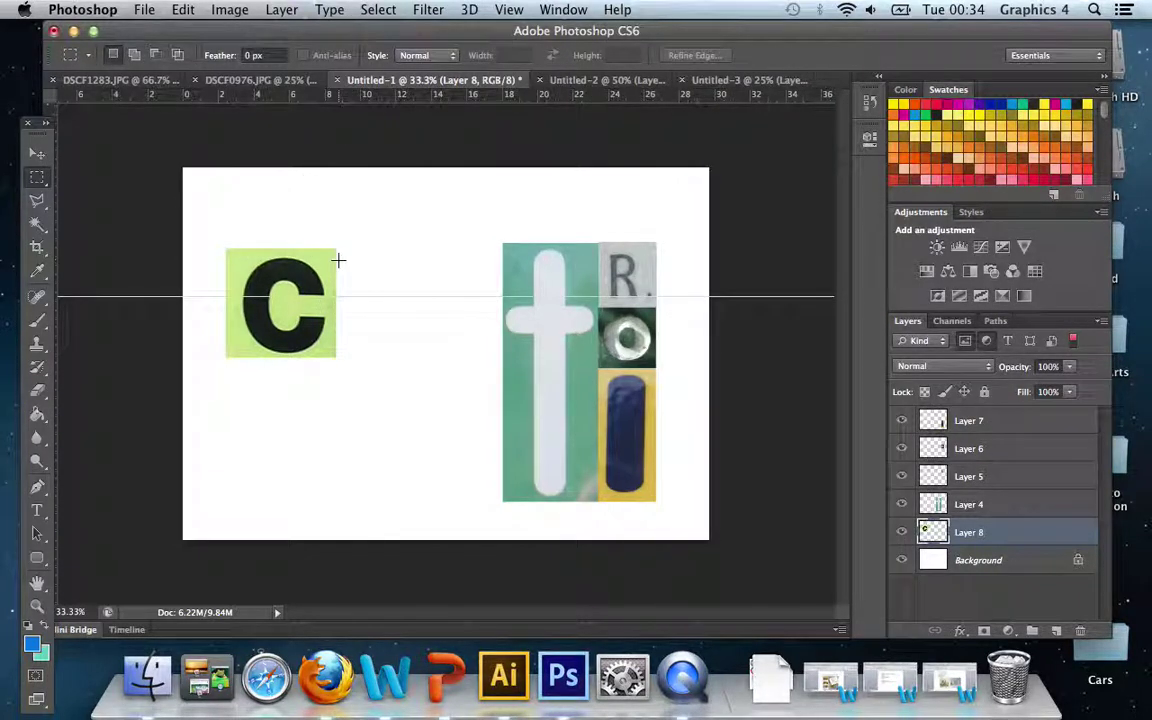
- Discard a thin trial selection along the C's top and drag the horizontal guide off the canvas
{"action": "left_click_drag", "start_coordinate": [210, 237], "coordinate": [231, 377]}
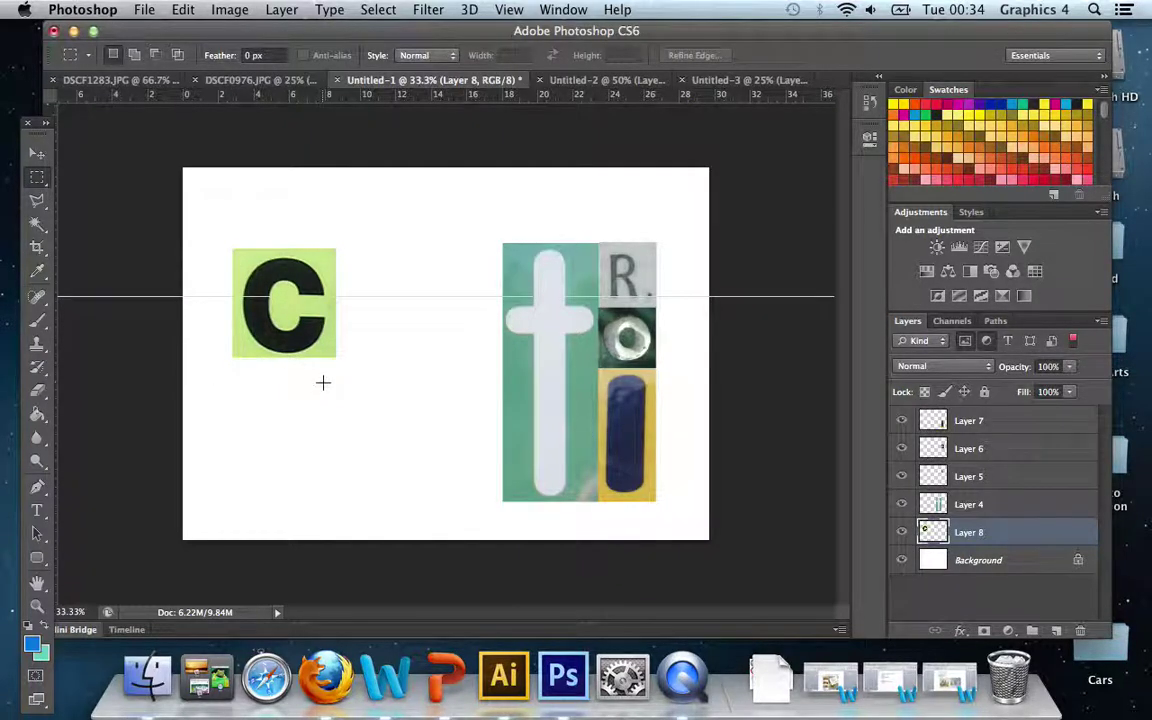
{"action": "left_click_drag", "start_coordinate": [218, 243], "coordinate": [363, 250]}
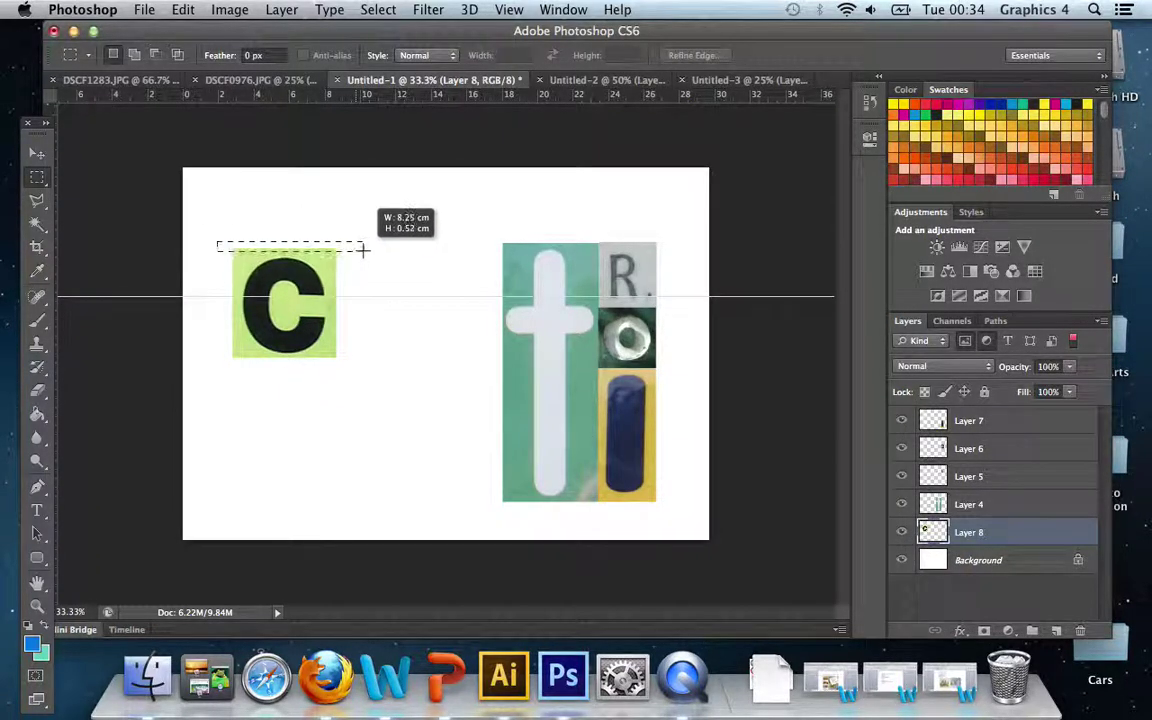
{"action": "left_click", "coordinate": [352, 316]}
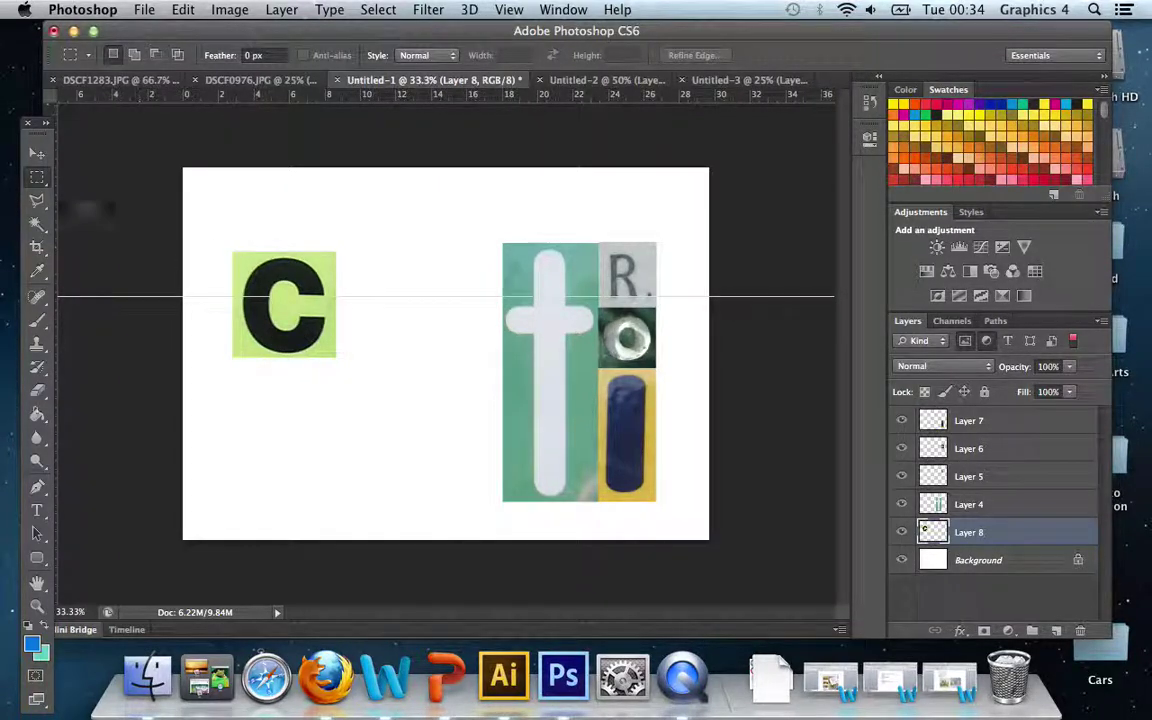
{"action": "left_click", "coordinate": [36, 153]}
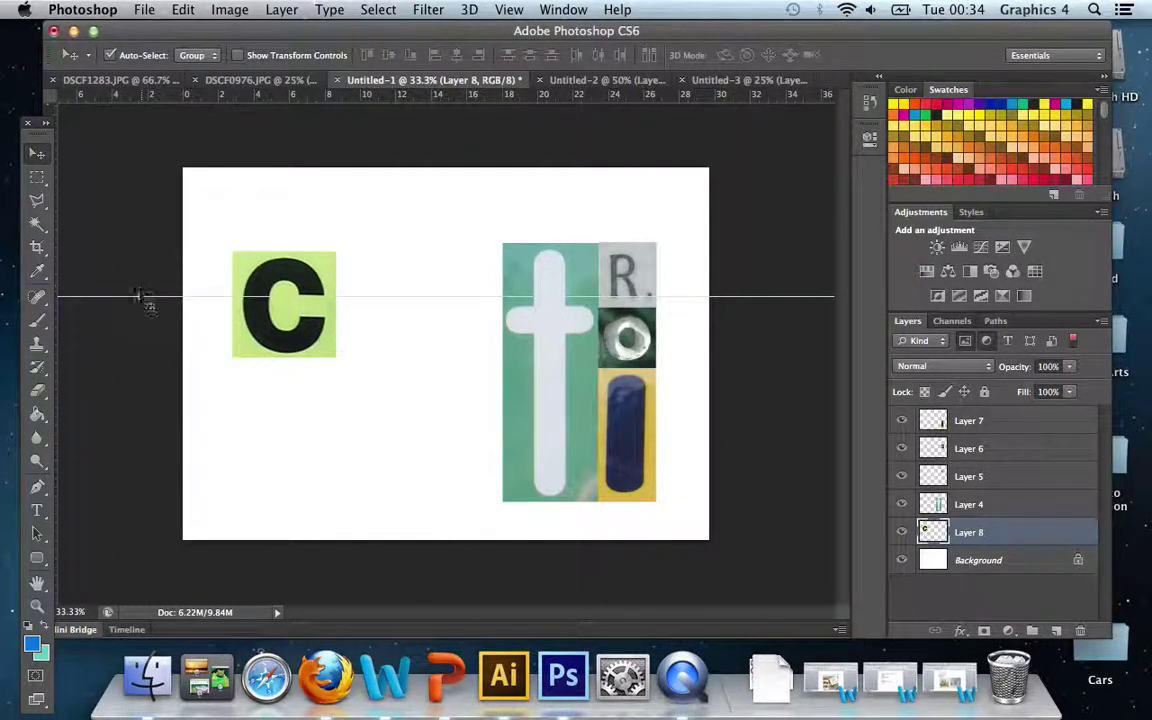
{"action": "left_click_drag", "start_coordinate": [140, 297], "coordinate": [206, 90]}
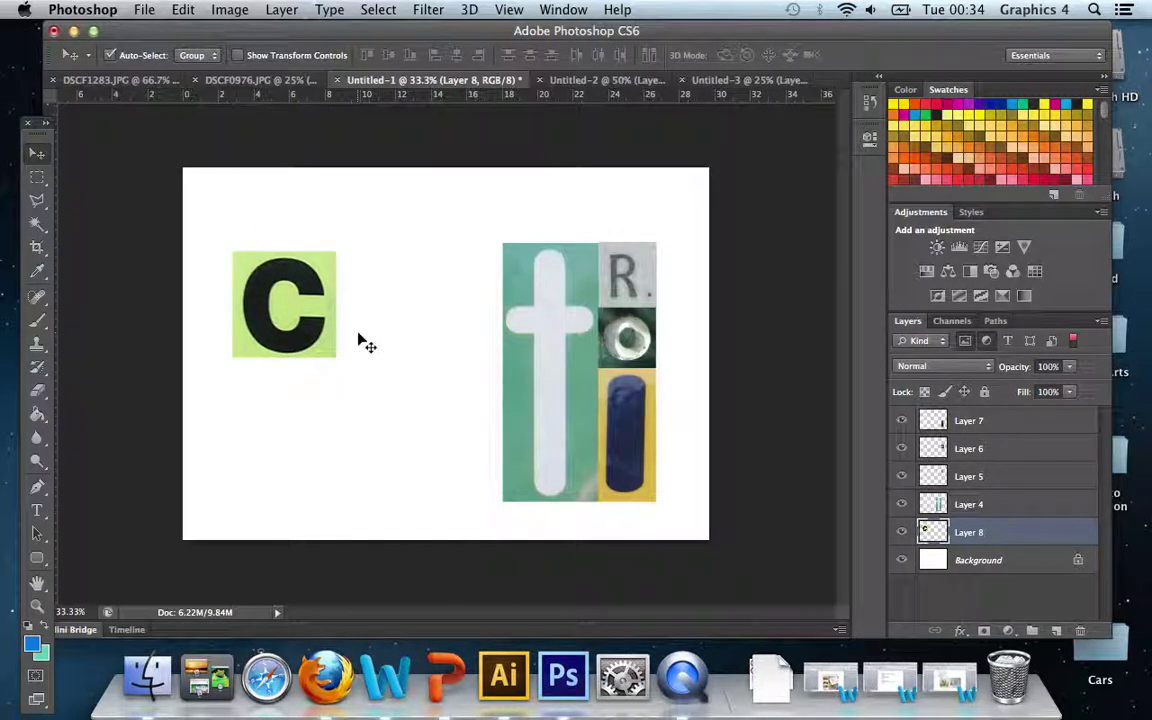
{"action": "left_click", "coordinate": [603, 88]}
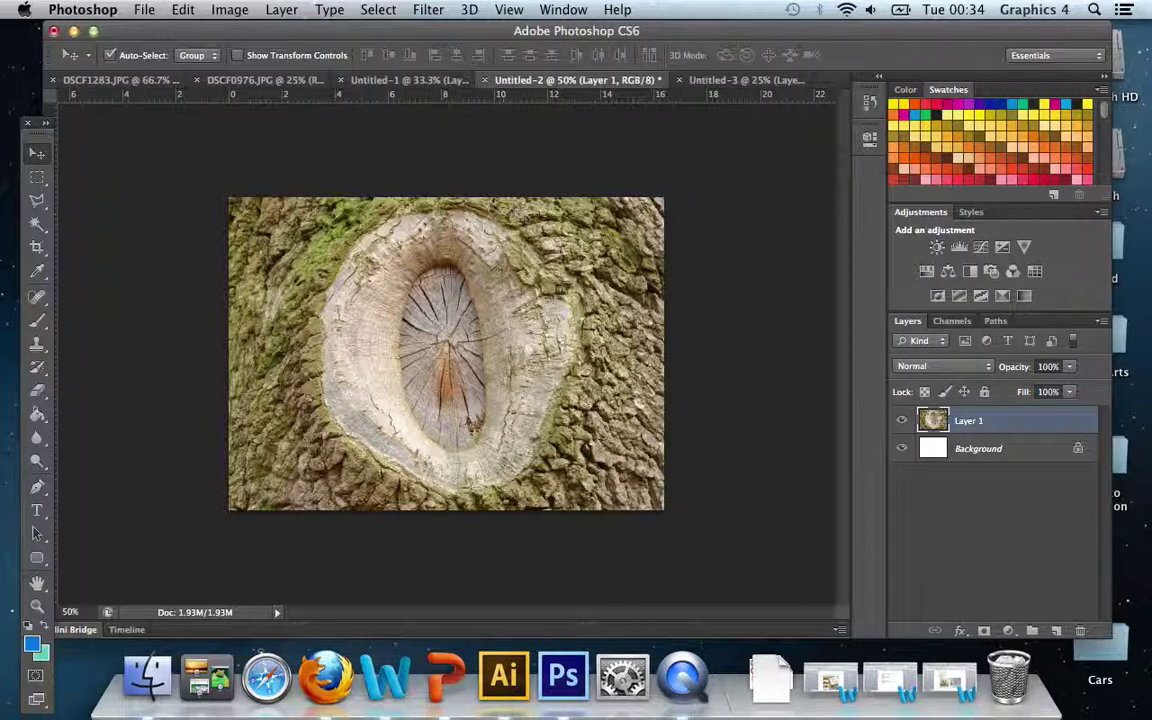
- Add a horizontal guide on the tree-knot photo and draw an elliptical selection from the guide crossing around the knot
{"action": "mouse_move", "coordinate": [38, 133]}
{"action": "left_mouse_down"}
{"action": "mouse_move", "coordinate": [27, 125]}
{"action": "mouse_move", "coordinate": [321, 180]}
{"action": "left_mouse_up"}
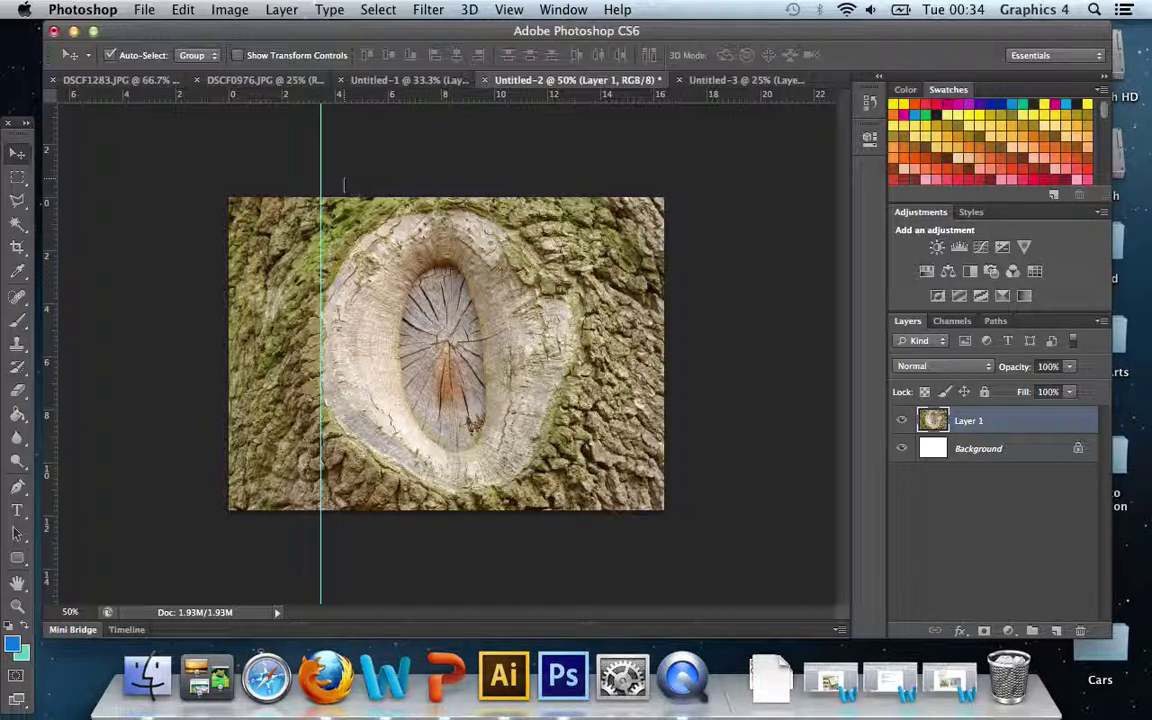
{"action": "left_click_drag", "start_coordinate": [445, 94], "coordinate": [324, 209]}
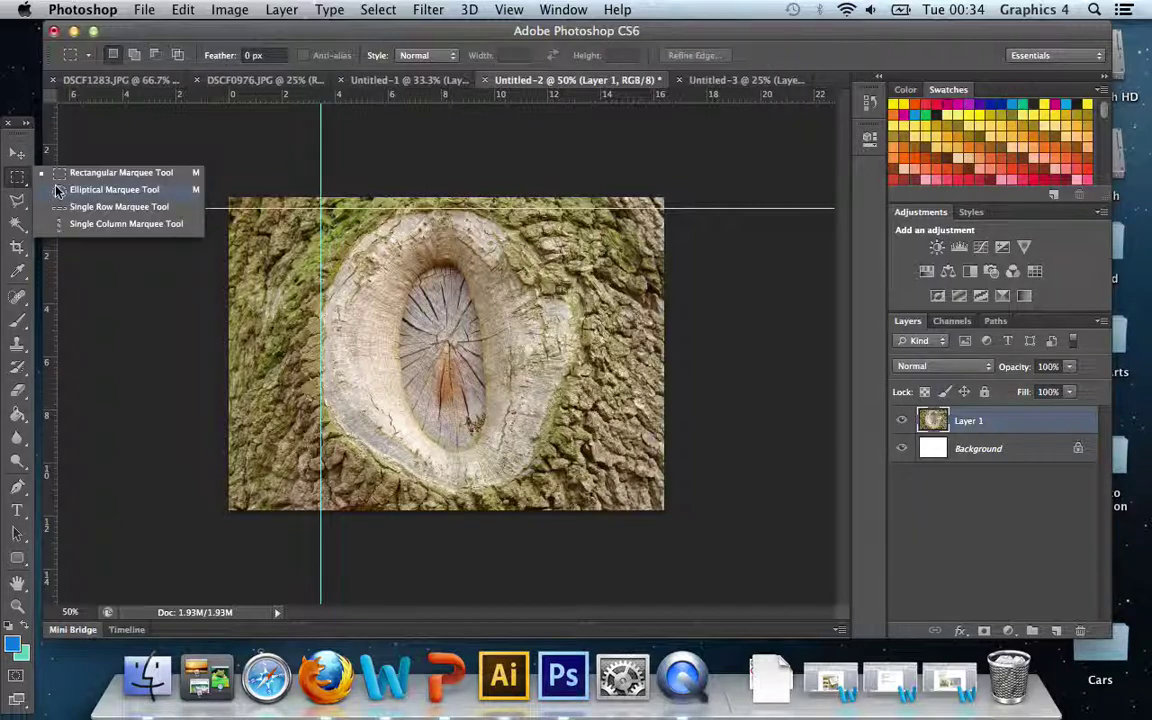
{"action": "left_click_drag", "start_coordinate": [17, 177], "coordinate": [56, 178]}
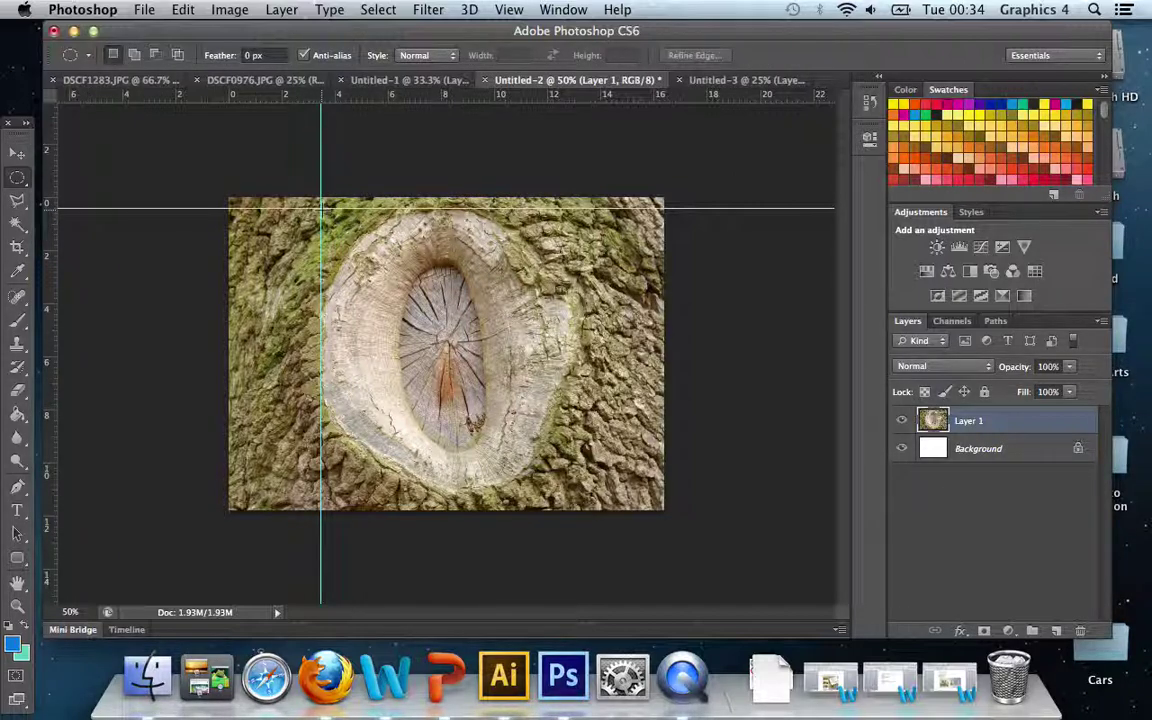
{"action": "left_click_drag", "start_coordinate": [322, 209], "coordinate": [590, 489]}
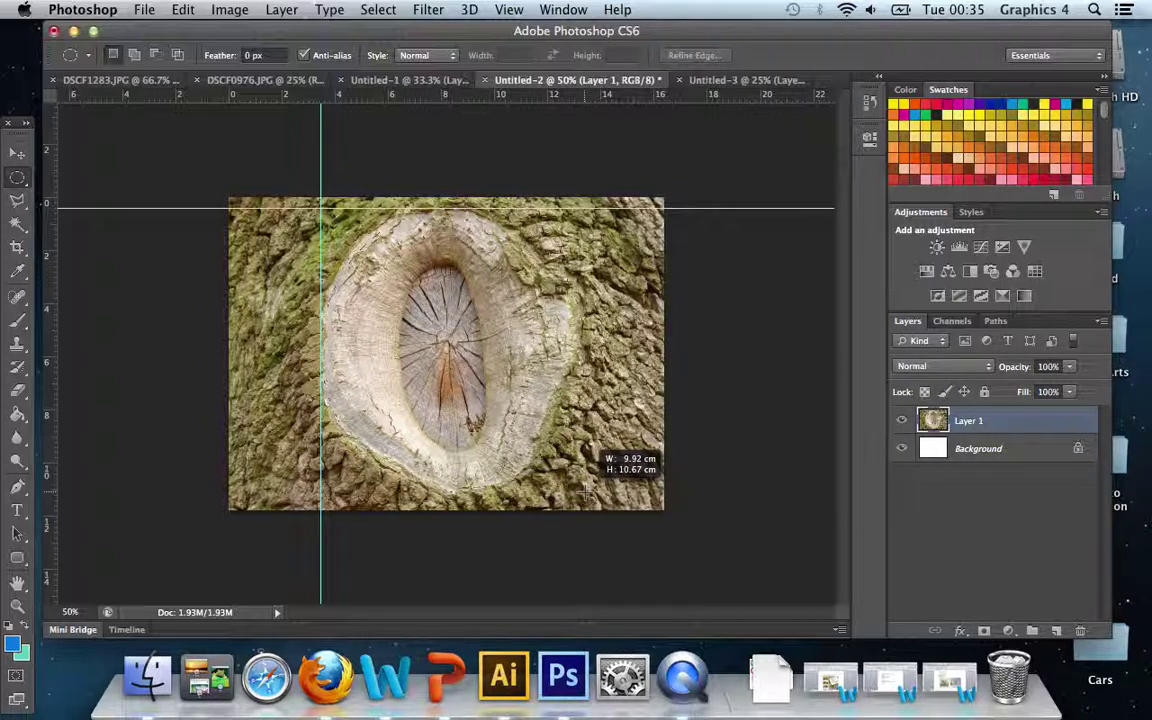
{"action": "left_click_drag", "start_coordinate": [588, 488], "coordinate": [588, 488]}
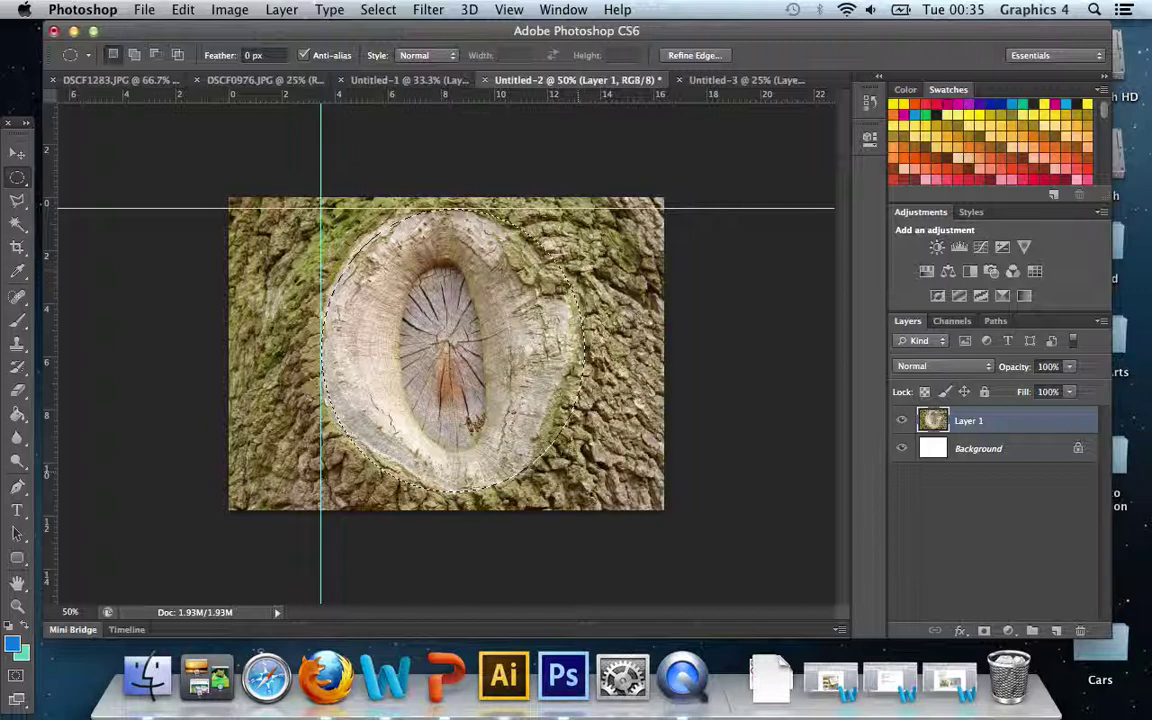
{"action": "left_click", "coordinate": [380, 10]}
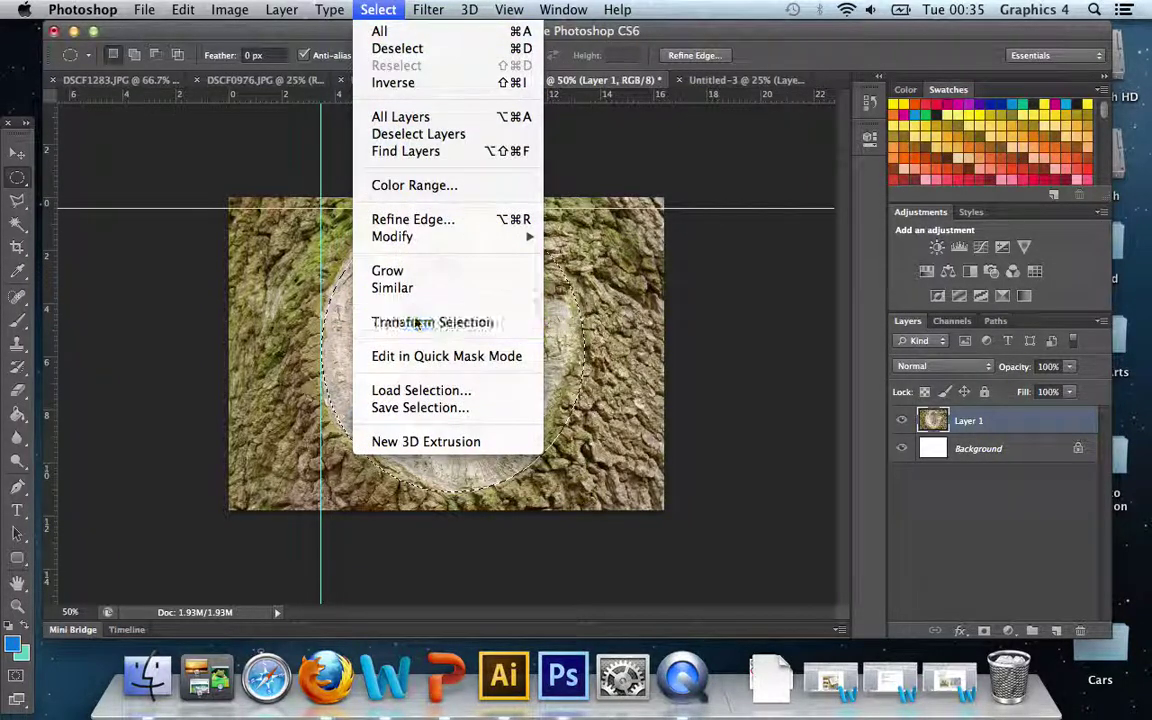
- Reshape the oval selection, widening it left, stretching it to the top, and nudging it over the knot
{"action": "left_click", "coordinate": [417, 321]}
{"action": "mouse_move", "coordinate": [322, 349]}
{"action": "left_mouse_down"}
{"action": "mouse_move", "coordinate": [312, 346]}
{"action": "mouse_move", "coordinate": [322, 349]}
{"action": "left_mouse_up"}
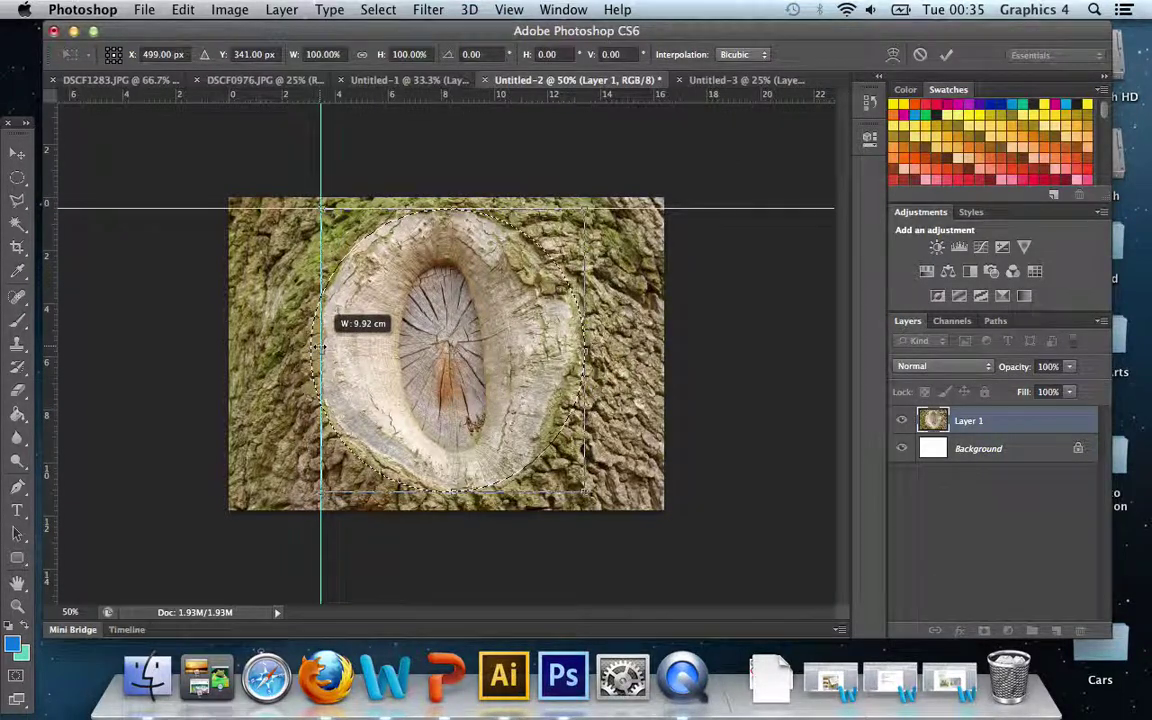
{"action": "left_click_drag", "start_coordinate": [453, 209], "coordinate": [453, 197]}
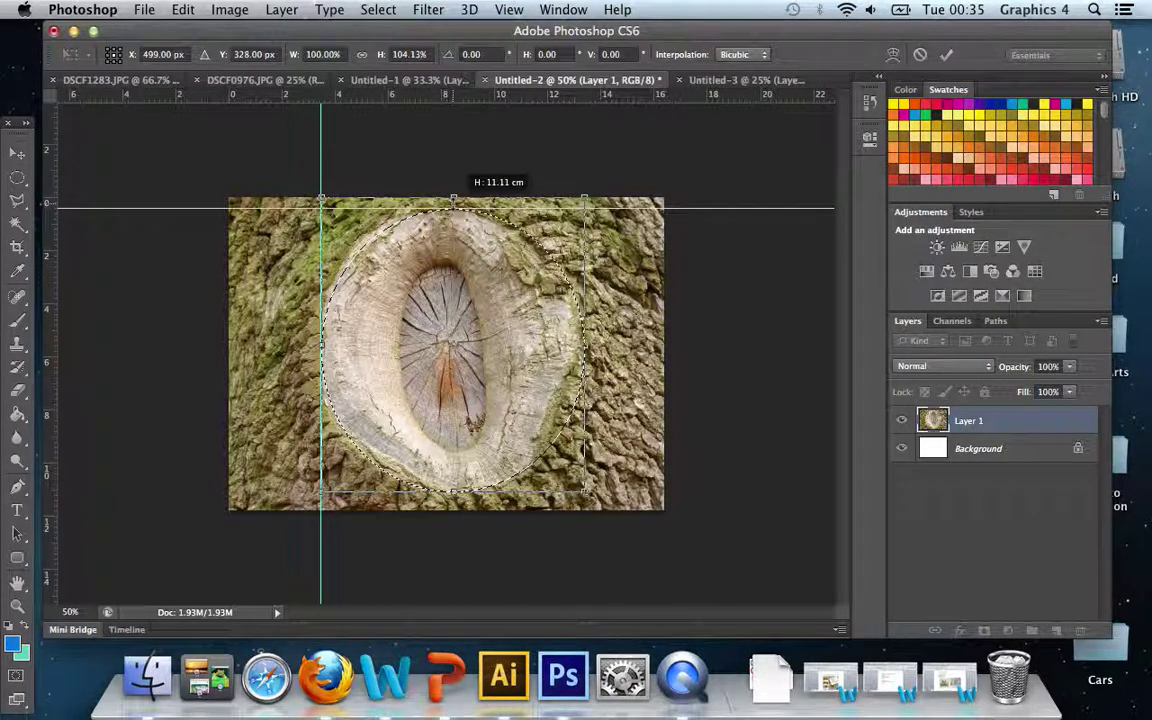
{"action": "left_click_drag", "start_coordinate": [512, 284], "coordinate": [506, 286]}
{"action": "key", "text": "Right"}
{"action": "key", "text": "Right"}
{"action": "key", "text": "Right"}
{"action": "key", "text": "Down"}
{"action": "key", "text": "Down"}
{"action": "key", "text": "Down"}
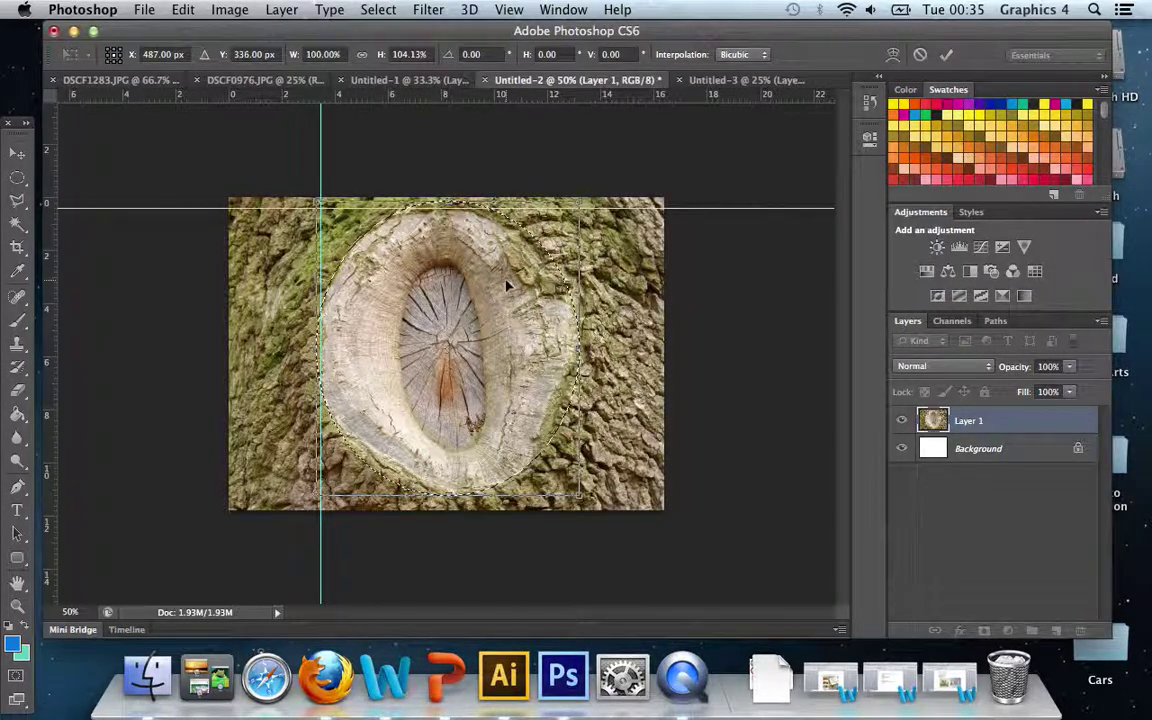
{"action": "key", "text": "Right"}
{"action": "key", "text": "Right"}
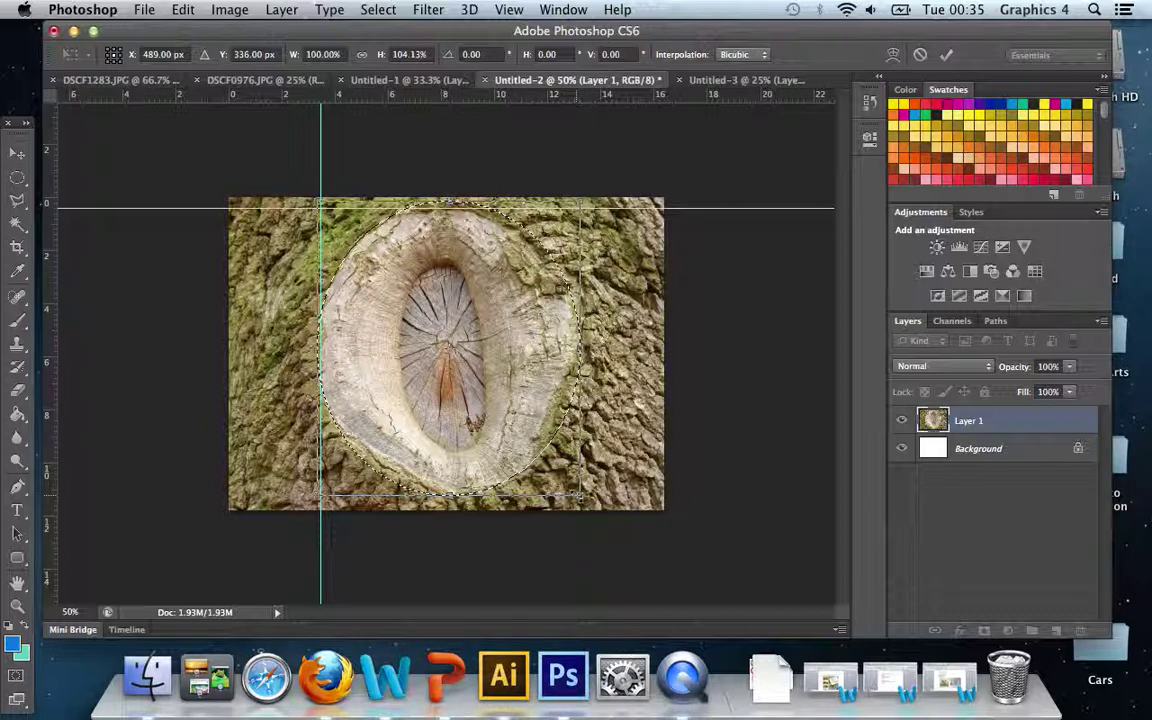
- Enlarge the oval selection to about 105%, fine-tune its position, and commit it
{"action": "left_click_drag", "start_coordinate": [580, 495], "coordinate": [586, 501]}
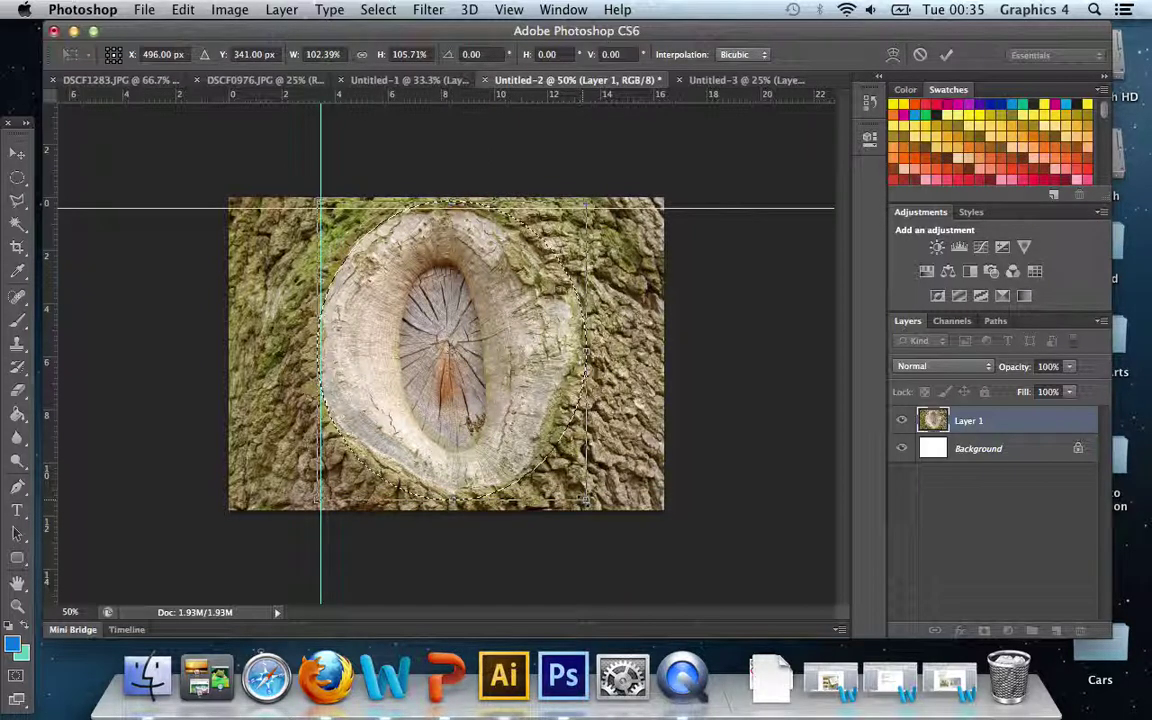
{"action": "left_click_drag", "start_coordinate": [587, 352], "coordinate": [597, 352]}
{"action": "key", "text": "Left"}
{"action": "key", "text": "Left"}
{"action": "key", "text": "Left"}
{"action": "key", "text": "Left"}
{"action": "key", "text": "Left"}
{"action": "key", "text": "Left"}
{"action": "key", "text": "Left"}
{"action": "key", "text": "Left"}
{"action": "key", "text": "Left"}
{"action": "key", "text": "Up"}
{"action": "key", "text": "Up"}
{"action": "key", "text": "Up"}
{"action": "key", "text": "Up"}
{"action": "key", "text": "Up"}
{"action": "key", "text": "Up"}
{"action": "key", "text": "Right"}
{"action": "key", "text": "Right"}
{"action": "key", "text": "Down"}
{"action": "key", "text": "Down"}
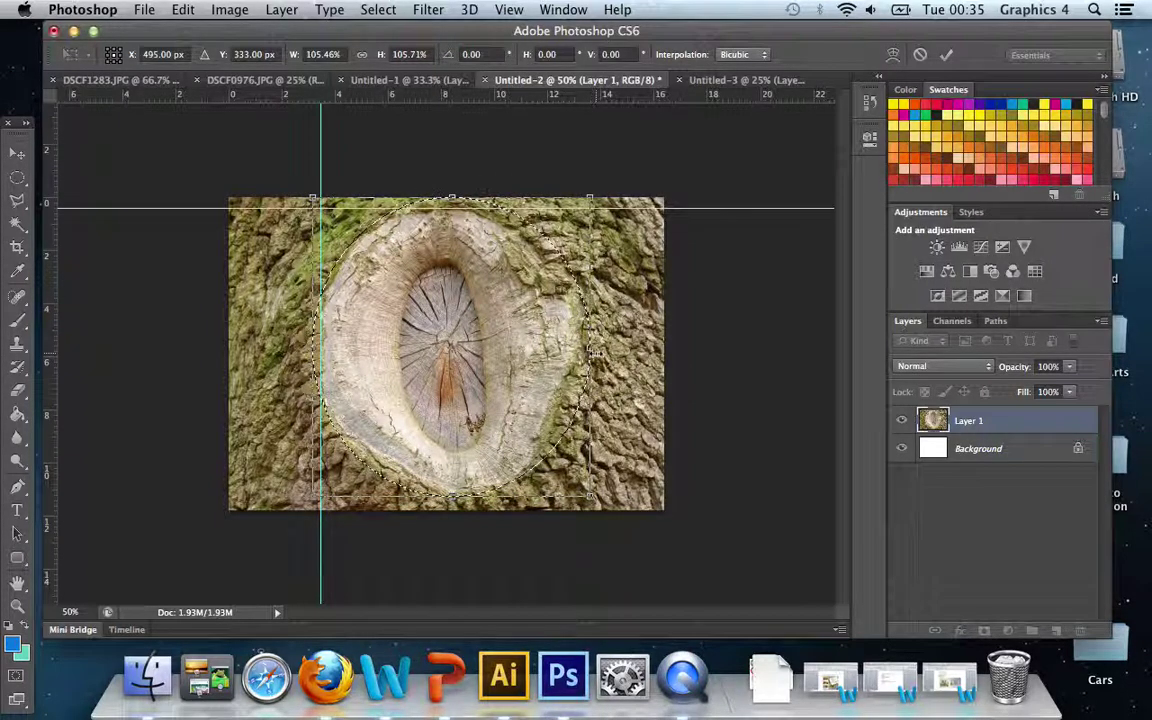
{"action": "key", "text": "Return"}
- Copy the tree-knot oval and return to the Untitled-1 collage
{"action": "left_click", "coordinate": [183, 9]}
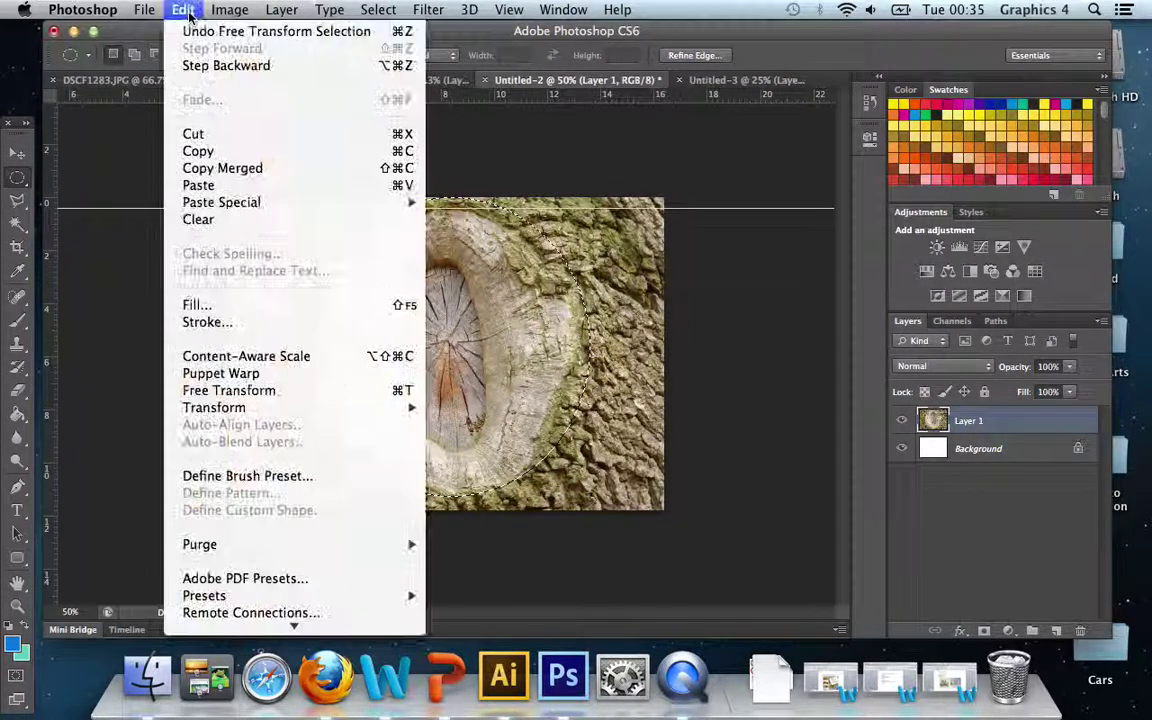
{"action": "left_click", "coordinate": [195, 149]}
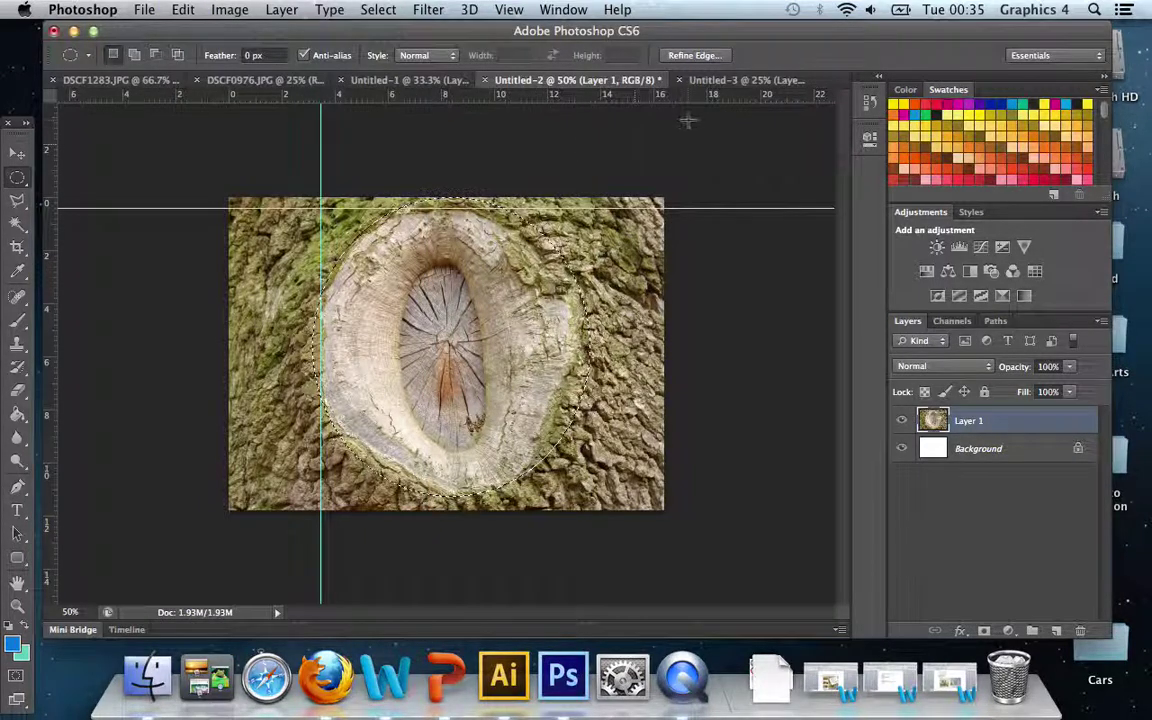
{"action": "left_click", "coordinate": [425, 79]}
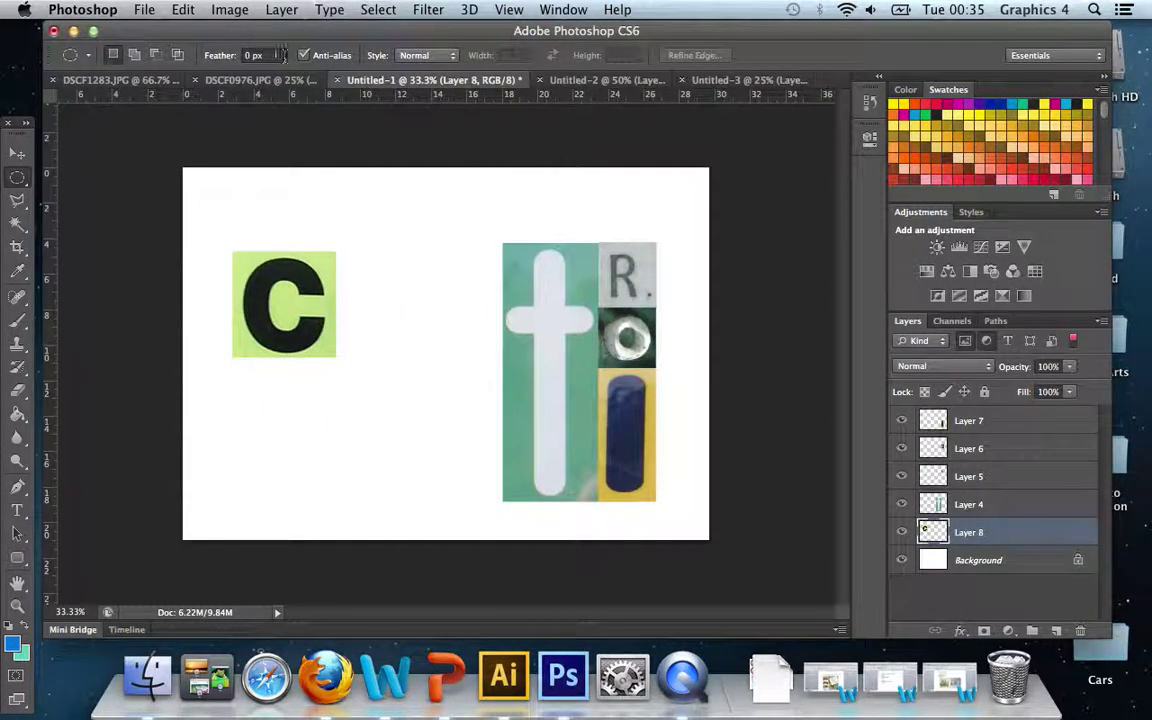
- Paste the tree-knot oval as Layer 9 beside the C and shift the C slightly left
{"action": "left_click", "coordinate": [183, 9]}
{"action": "left_click", "coordinate": [215, 172]}
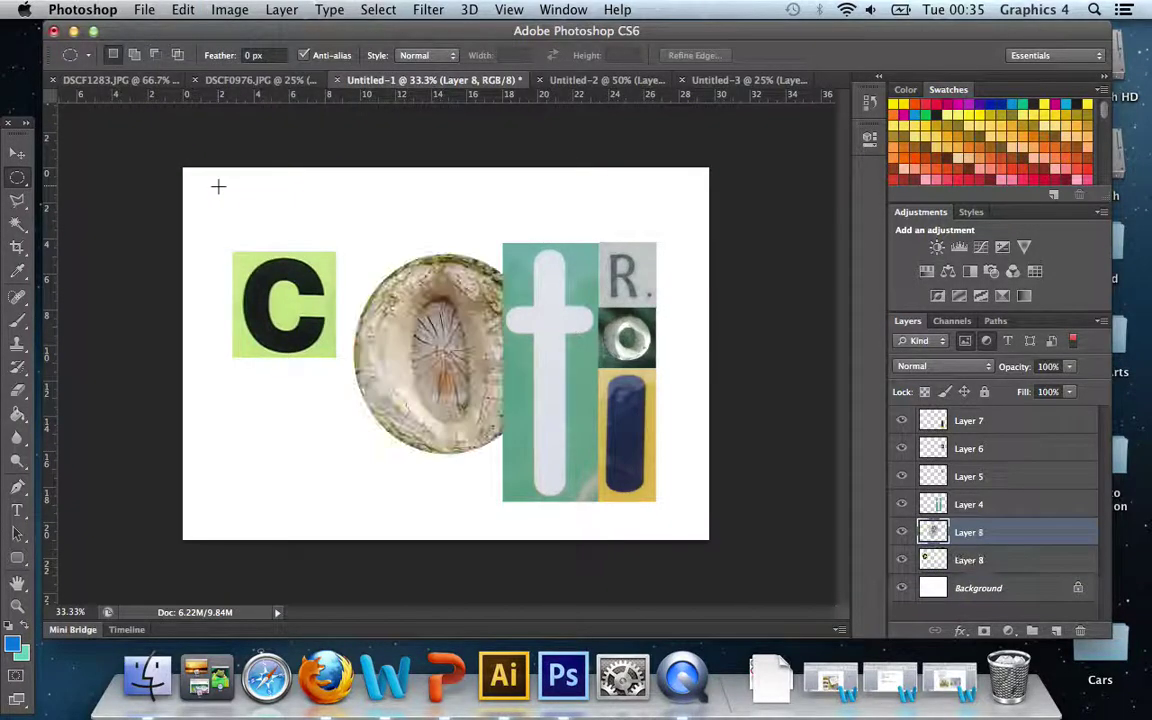
{"action": "left_click", "coordinate": [17, 153]}
{"action": "left_click_drag", "start_coordinate": [432, 372], "coordinate": [391, 330]}
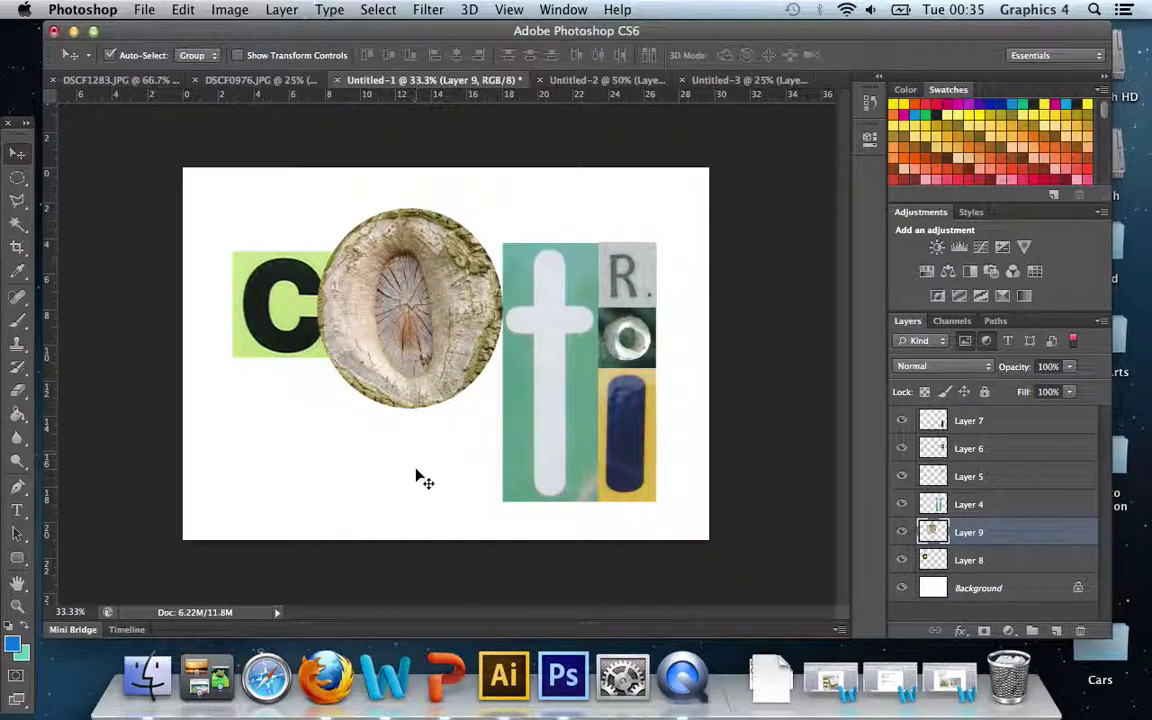
{"action": "left_click_drag", "start_coordinate": [282, 308], "coordinate": [252, 313]}
{"action": "left_click", "coordinate": [393, 345]}
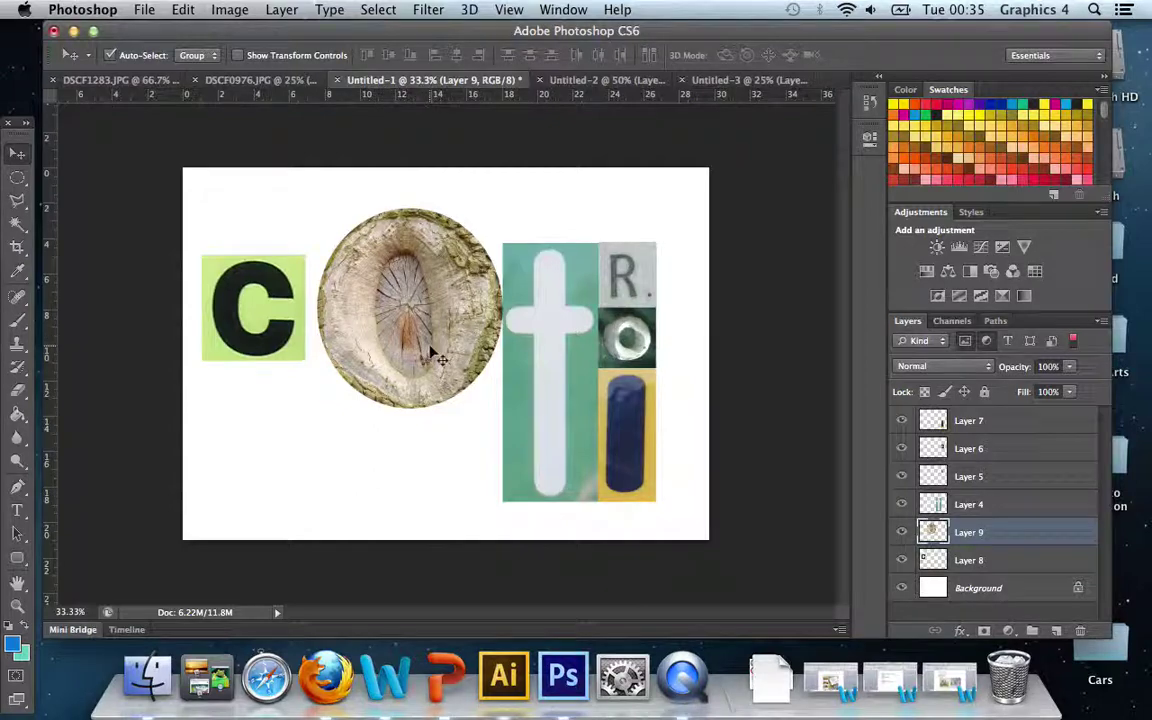
{"action": "key", "text": "ctrl+t"}
- Cancel a trial rotation of the wood slice and move the C tile right against the O
{"action": "left_click_drag", "start_coordinate": [500, 503], "coordinate": [483, 501]}
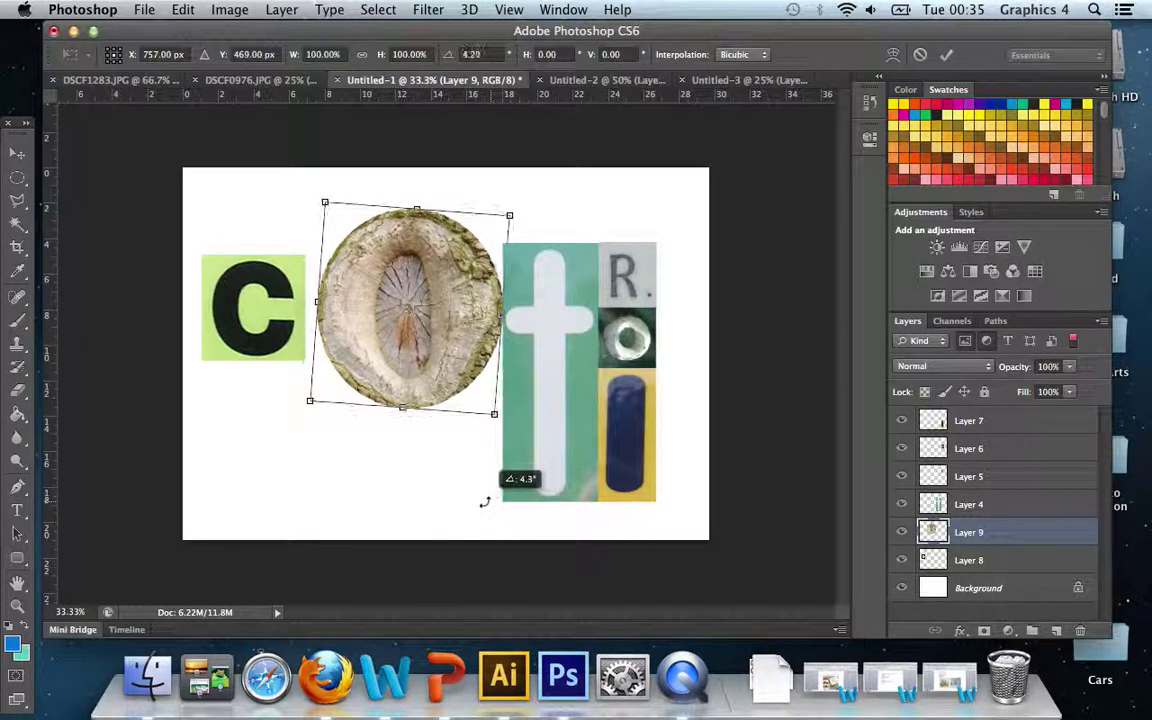
{"action": "key", "text": "Escape"}
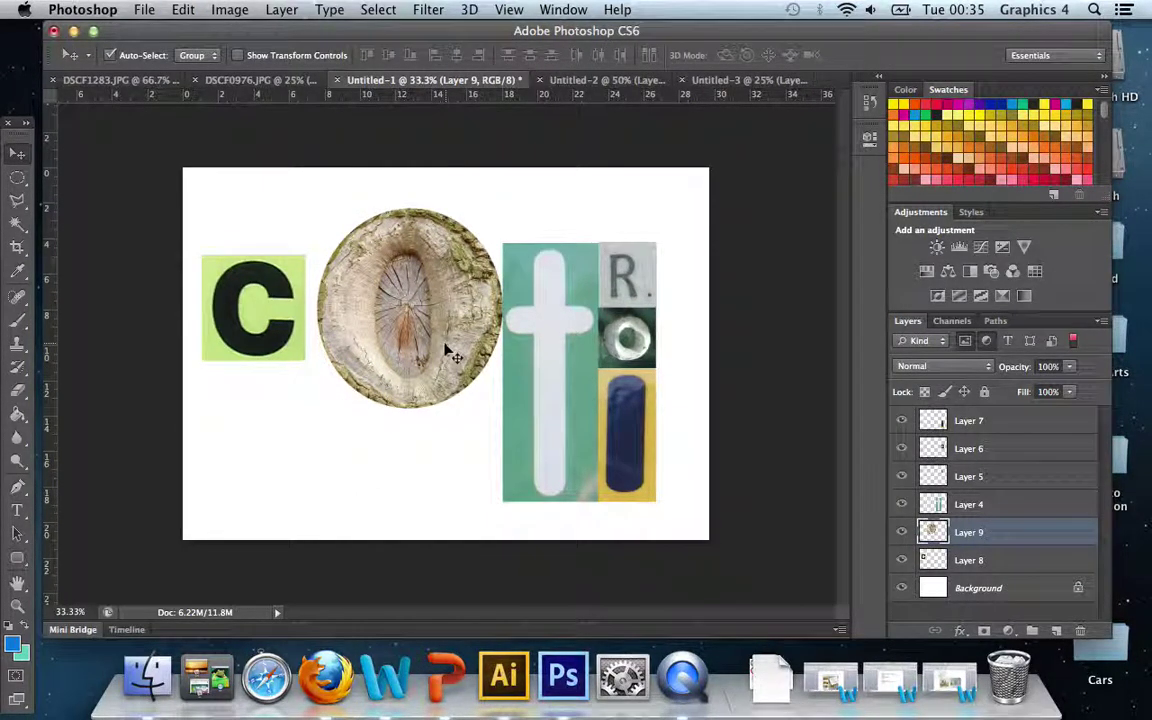
{"action": "left_click_drag", "start_coordinate": [447, 352], "coordinate": [432, 357]}
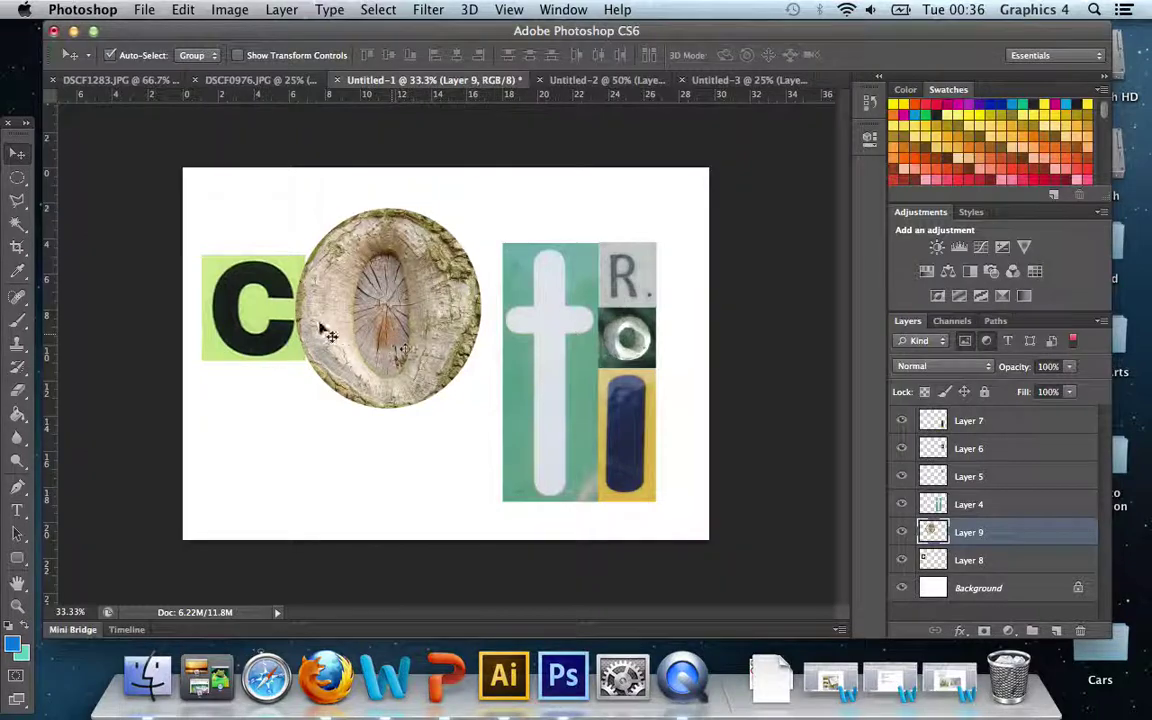
{"action": "left_click_drag", "start_coordinate": [421, 338], "coordinate": [441, 336]}
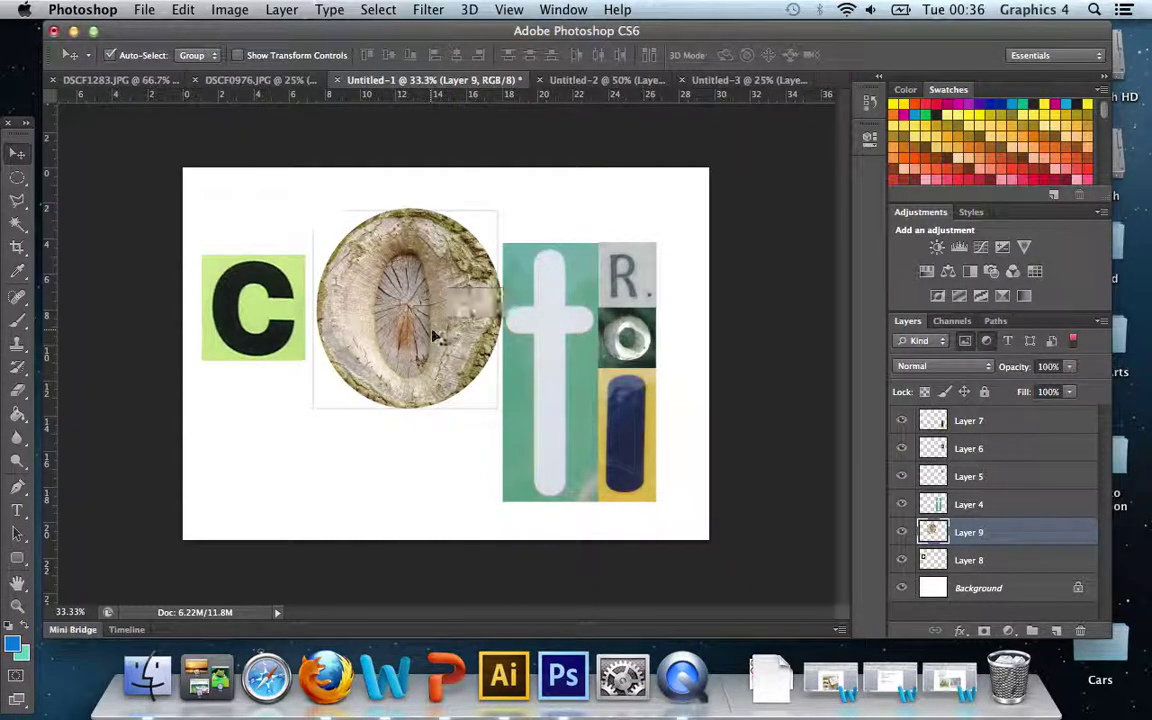
{"action": "left_click", "coordinate": [298, 313]}
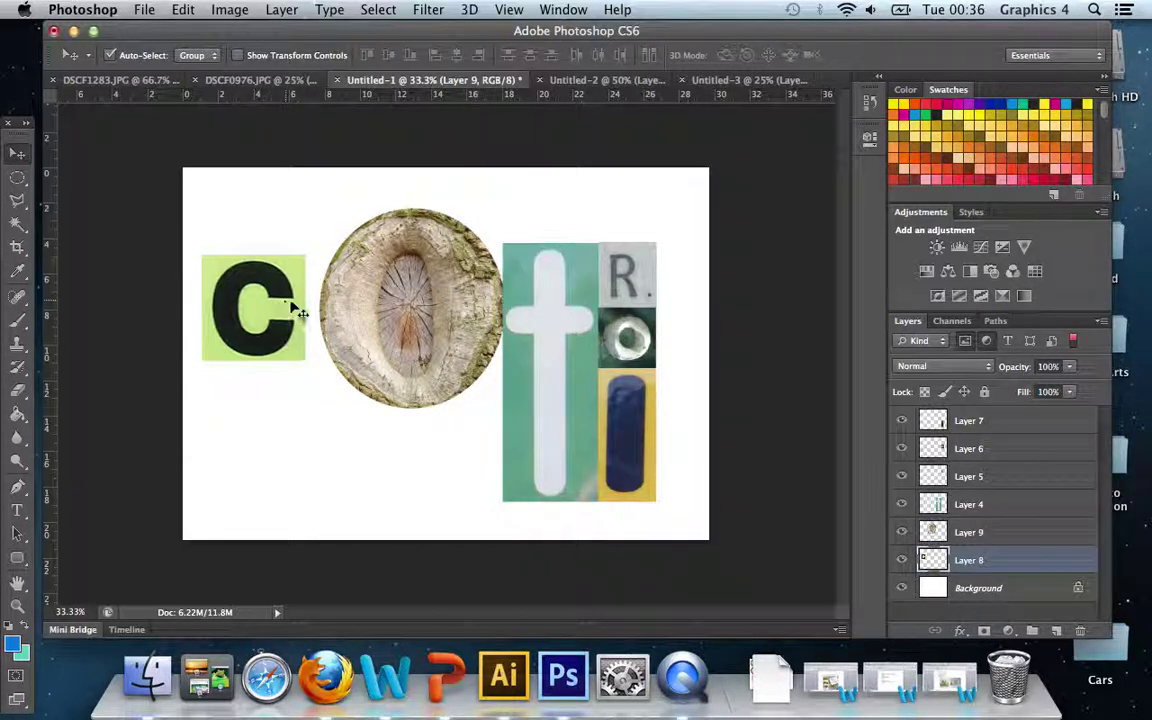
{"action": "left_click_drag", "start_coordinate": [288, 311], "coordinate": [306, 305]}
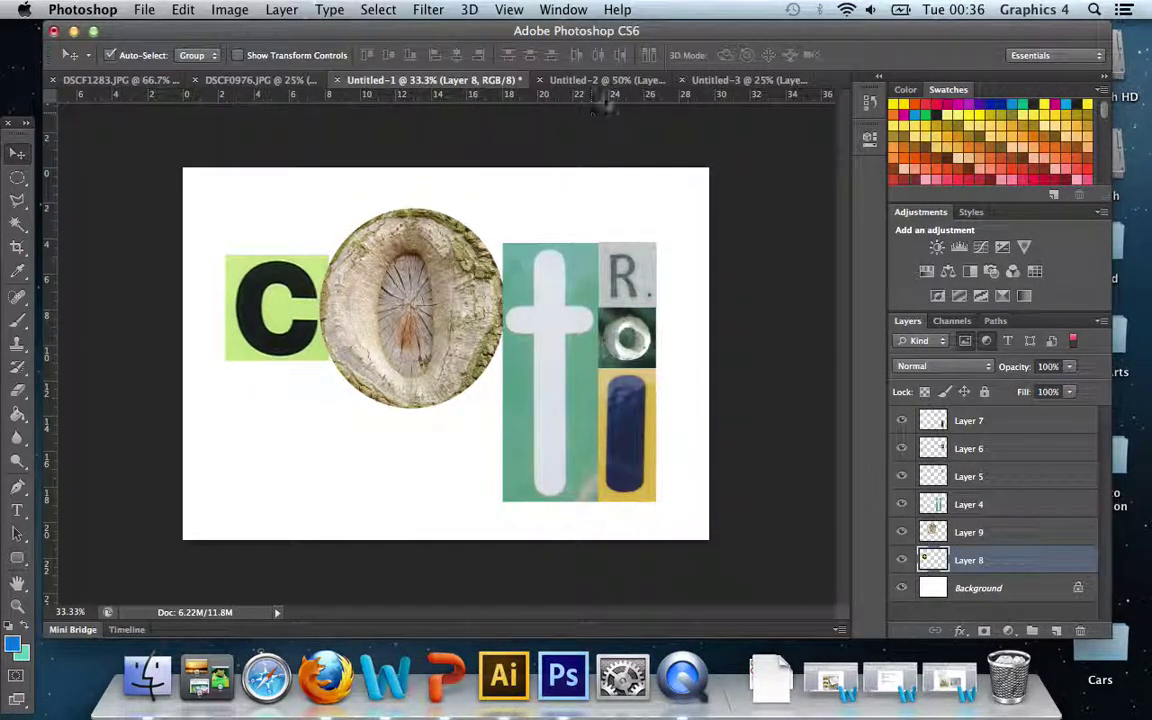
{"action": "left_click", "coordinate": [595, 80]}
- Select all of the neon N photo and copy it
{"action": "left_click", "coordinate": [715, 81]}
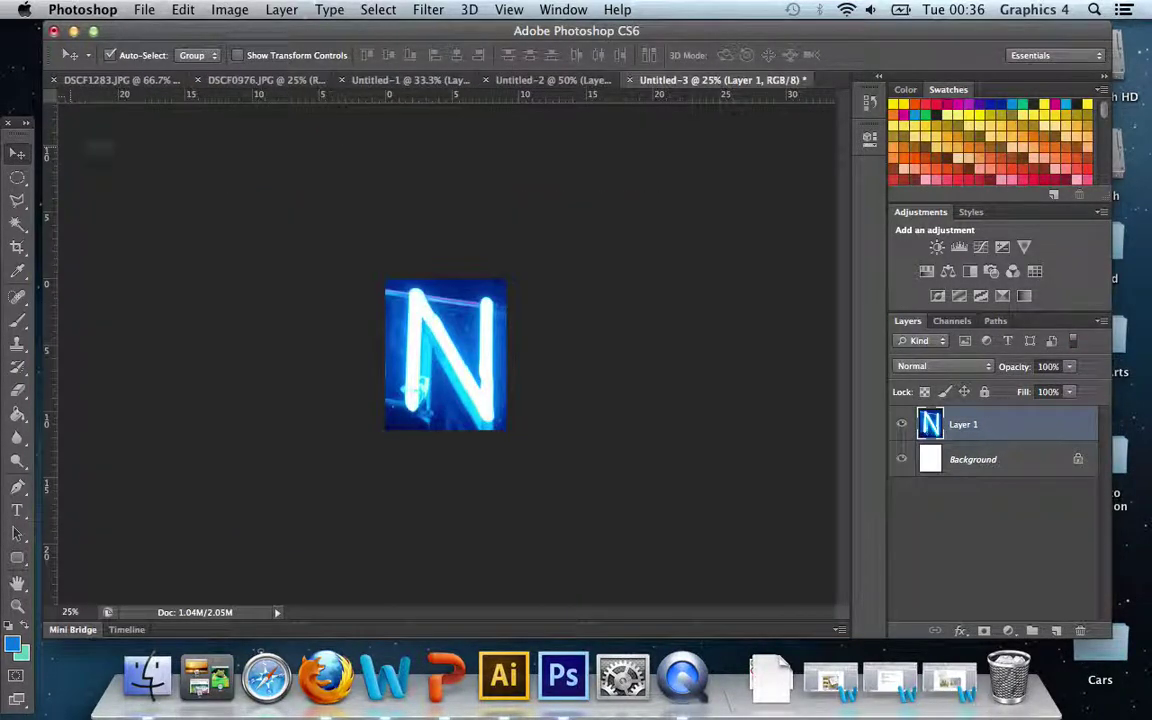
{"action": "left_click", "coordinate": [378, 9]}
{"action": "left_click", "coordinate": [380, 31]}
{"action": "left_click", "coordinate": [183, 9]}
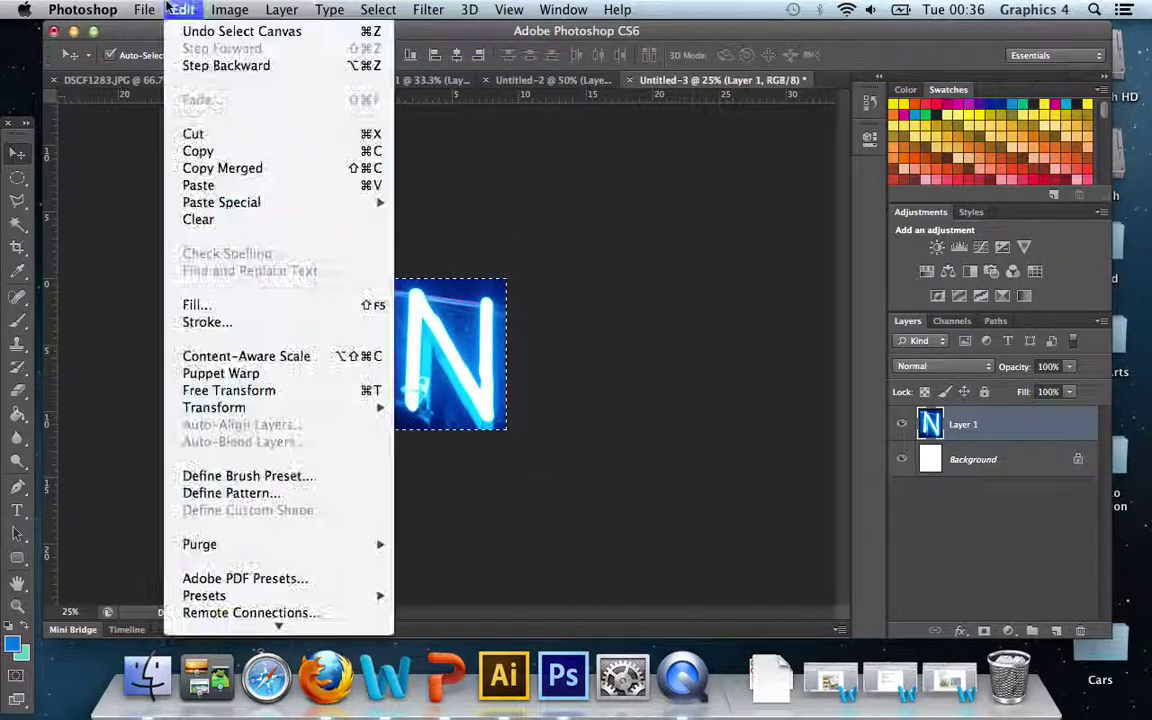
{"action": "left_click", "coordinate": [198, 151]}
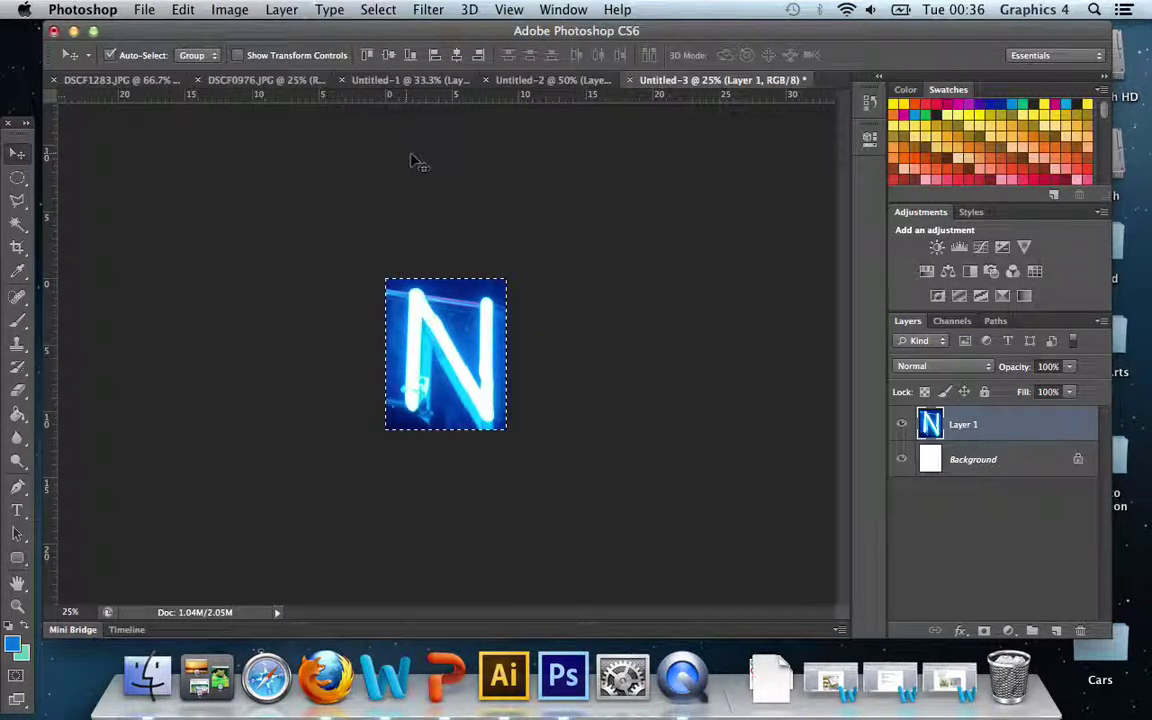
{"action": "left_click", "coordinate": [397, 82]}
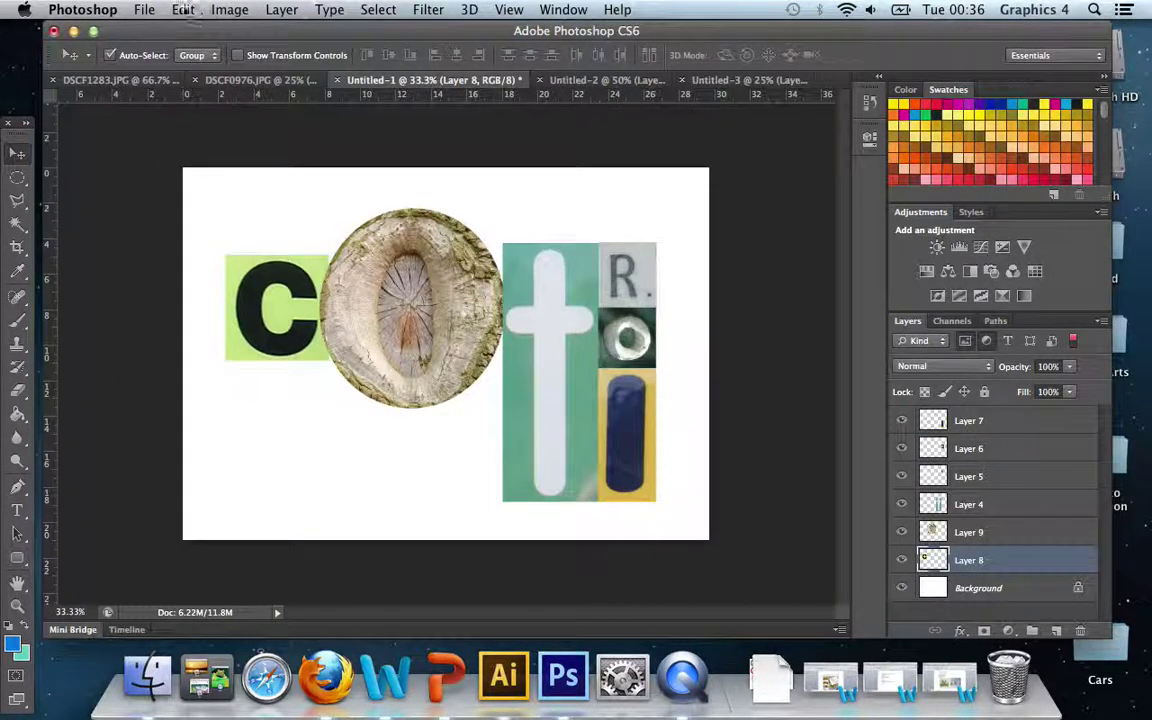
- Paste the neon N as Layer 10, raise it to the top, and move it lower left over the C
{"action": "left_click", "coordinate": [183, 9]}
{"action": "left_click", "coordinate": [220, 189]}
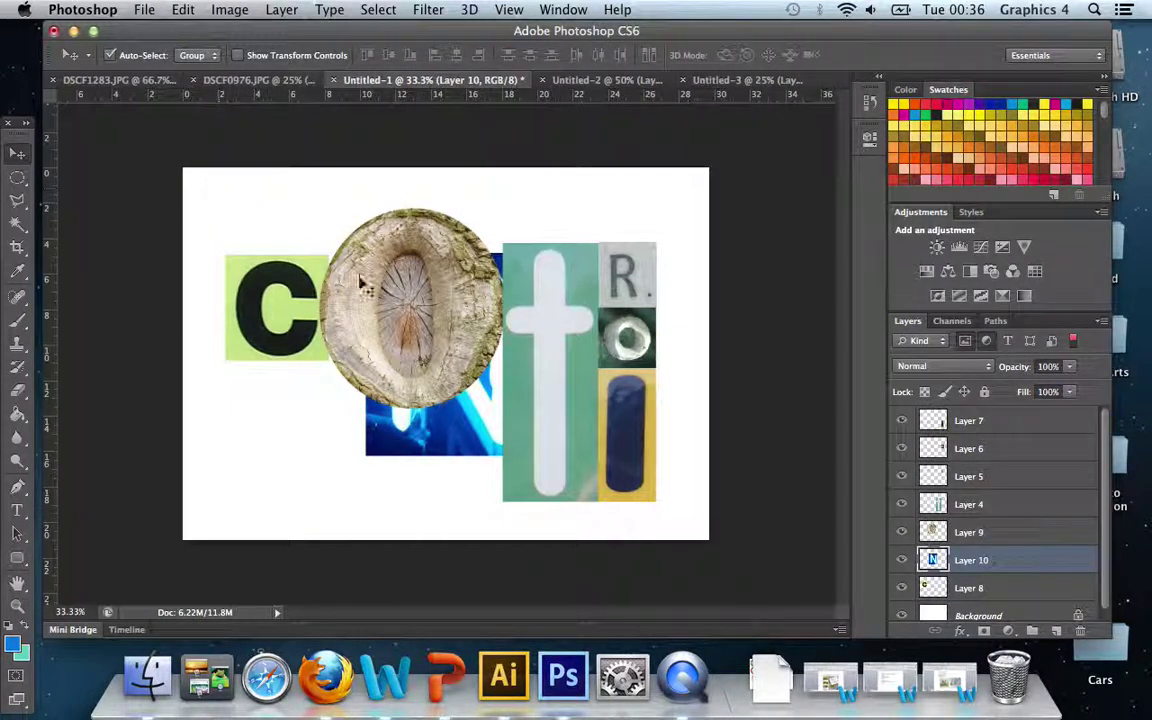
{"action": "left_click_drag", "start_coordinate": [1003, 561], "coordinate": [1000, 418]}
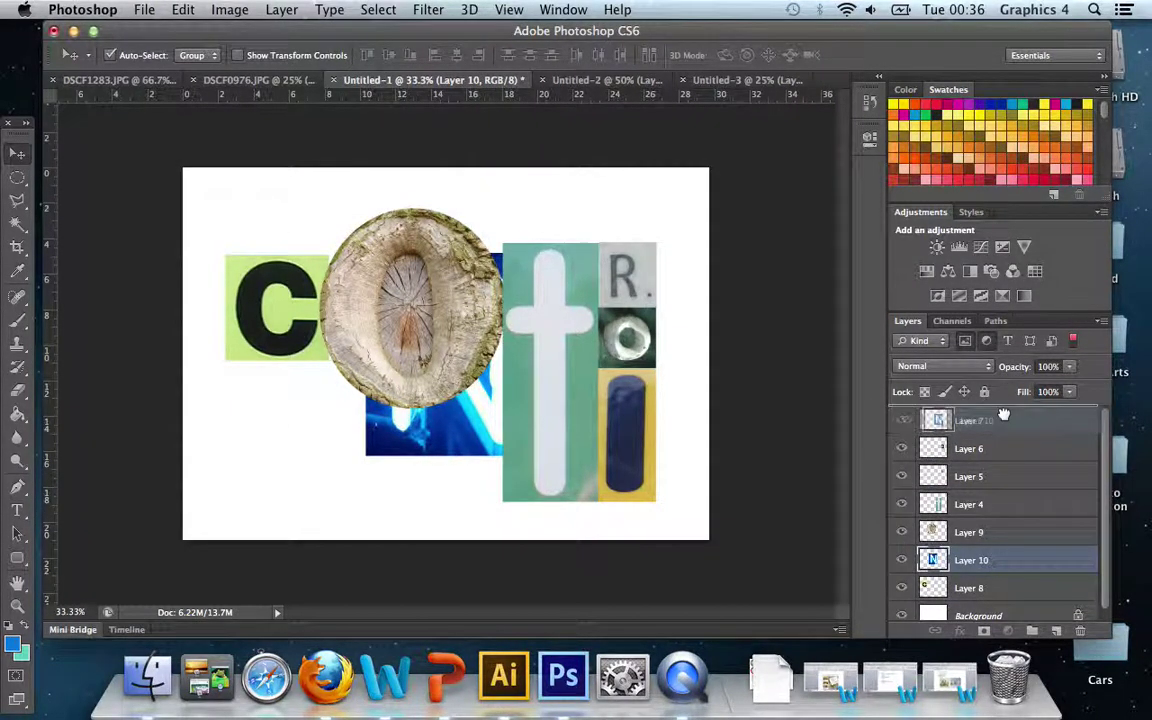
{"action": "left_click_drag", "start_coordinate": [400, 325], "coordinate": [231, 392]}
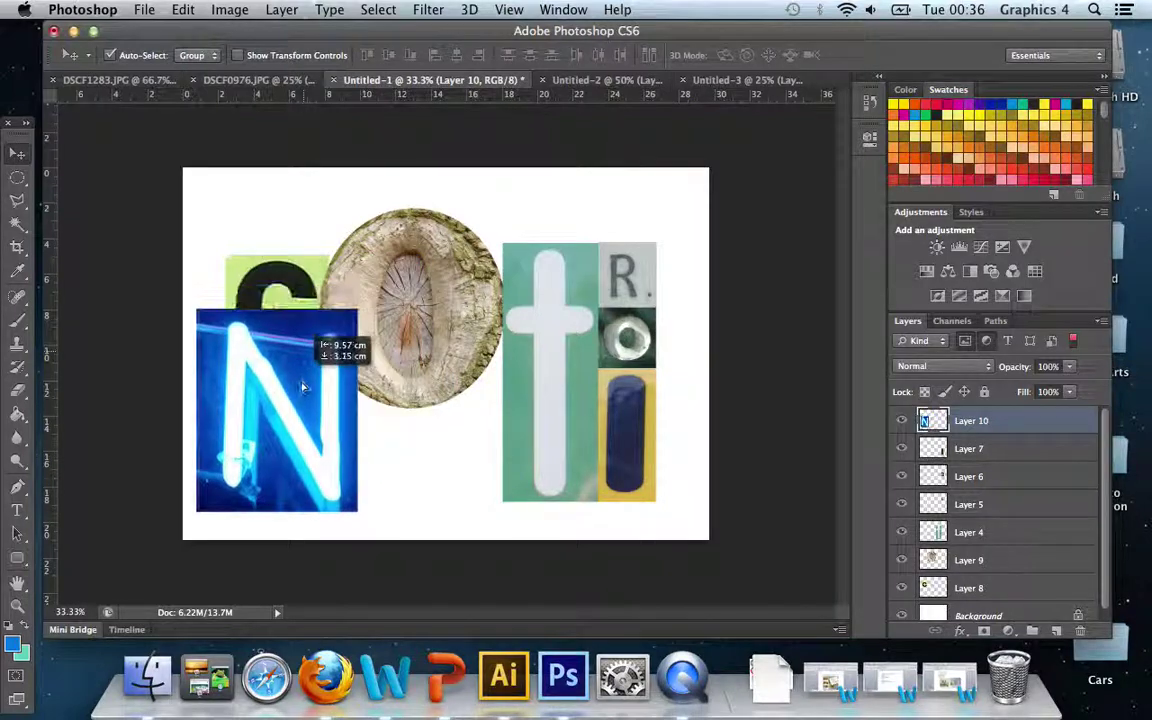
{"action": "left_click", "coordinate": [183, 9]}
{"action": "mouse_move", "coordinate": [214, 407]}
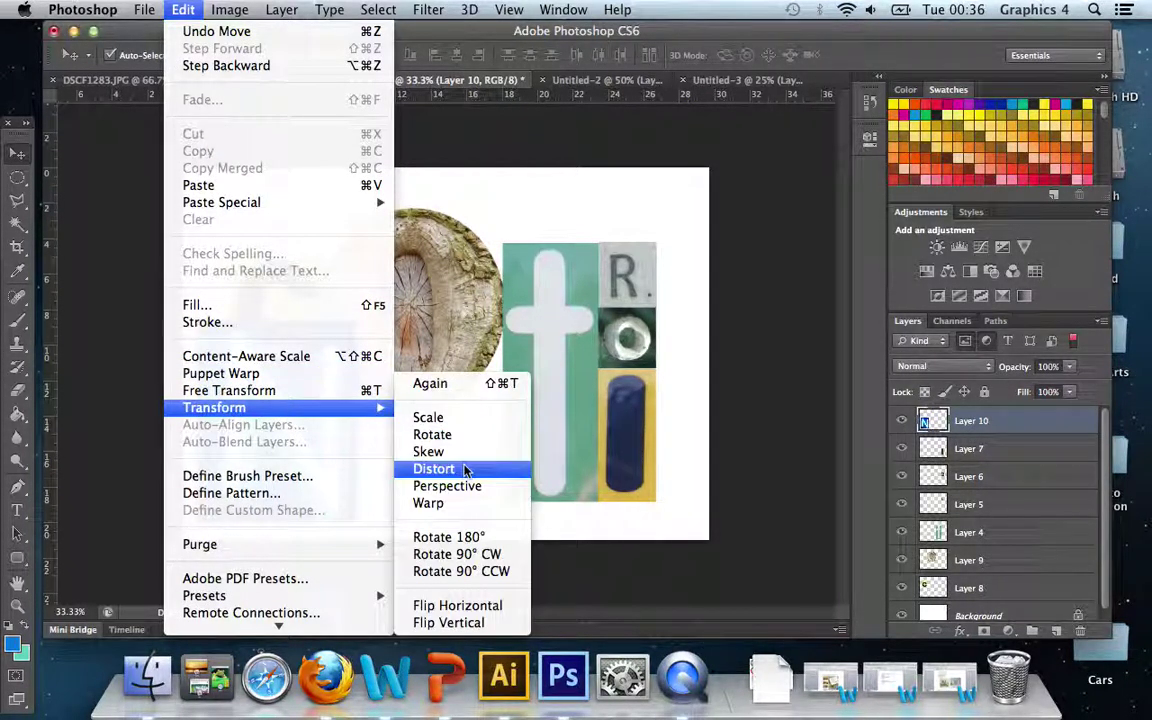
- Distort the neon N's corners, tilting it about 6.5° and shrinking it to about 89% height
{"action": "left_click", "coordinate": [433, 468]}
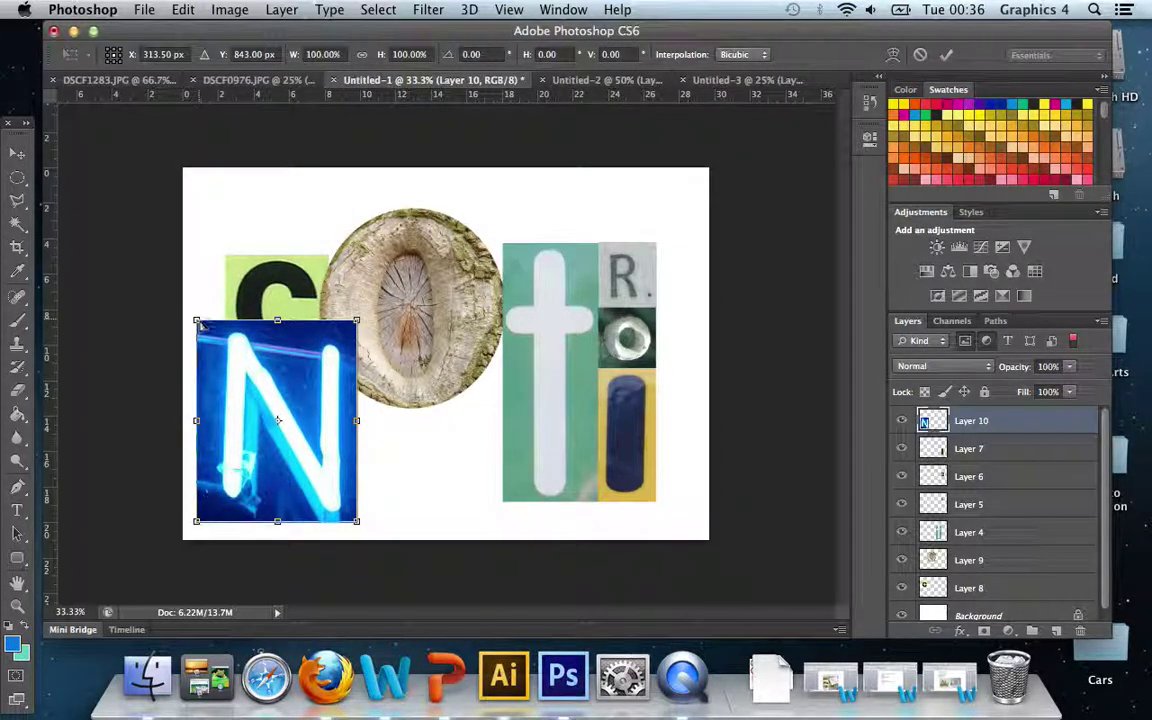
{"action": "left_click_drag", "start_coordinate": [202, 325], "coordinate": [201, 340]}
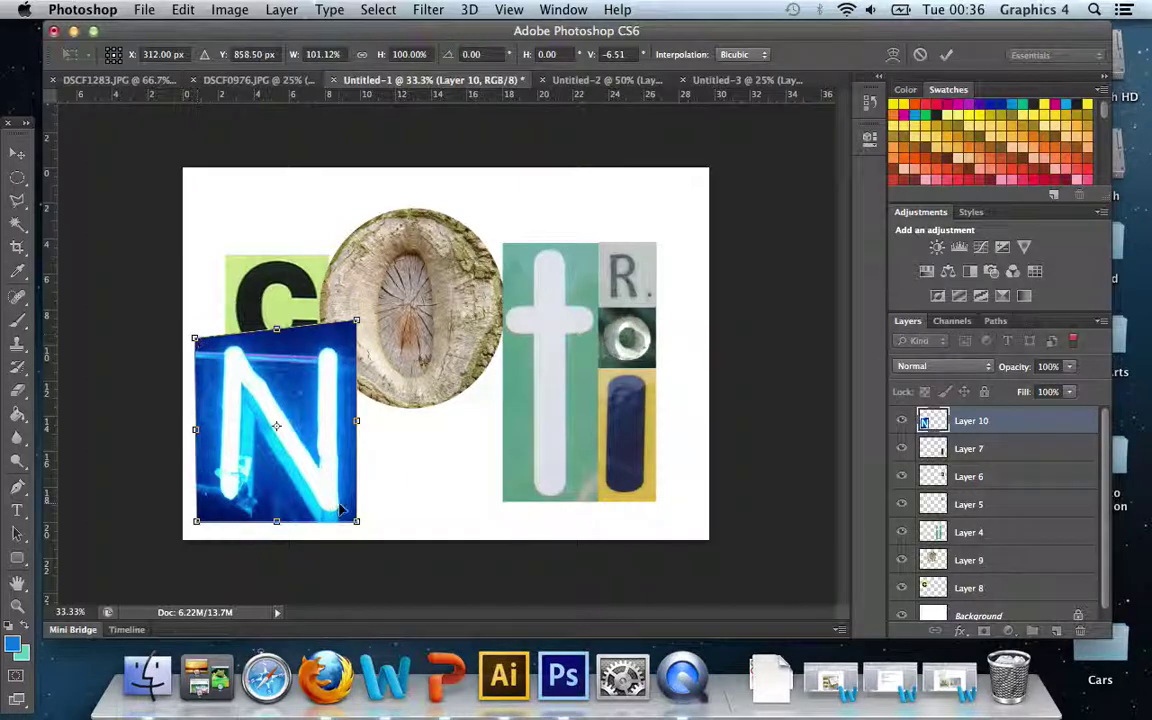
{"action": "left_click_drag", "start_coordinate": [357, 520], "coordinate": [355, 503]}
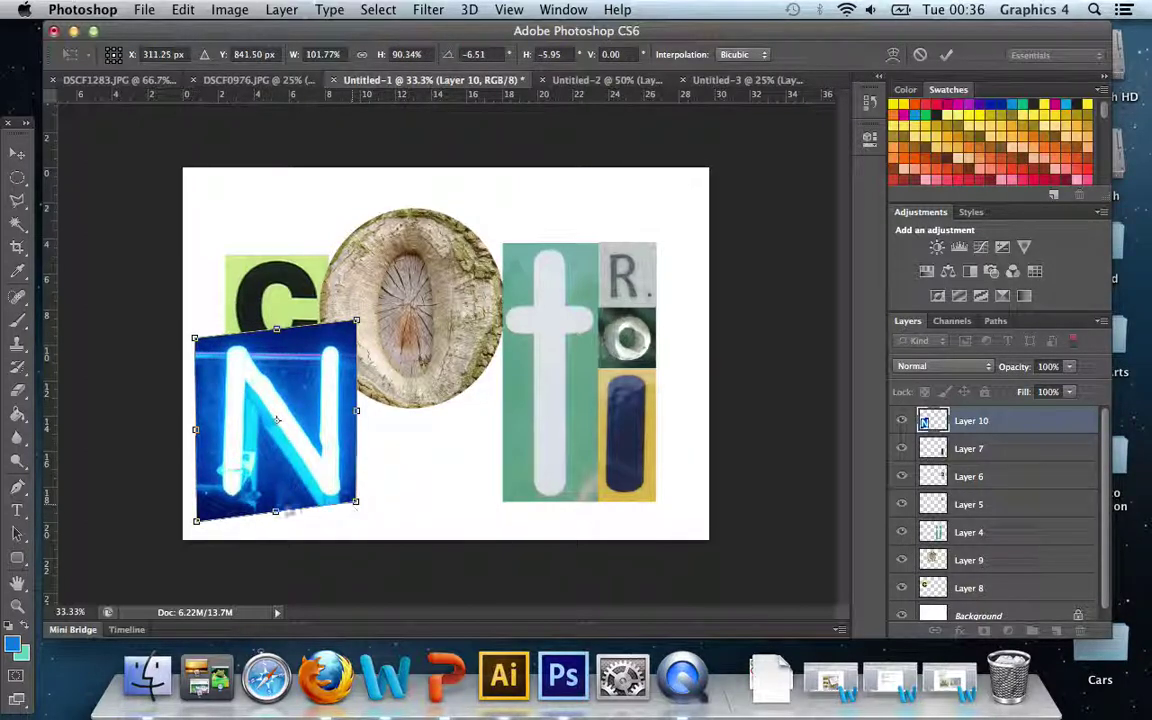
{"action": "left_click_drag", "start_coordinate": [197, 522], "coordinate": [203, 518]}
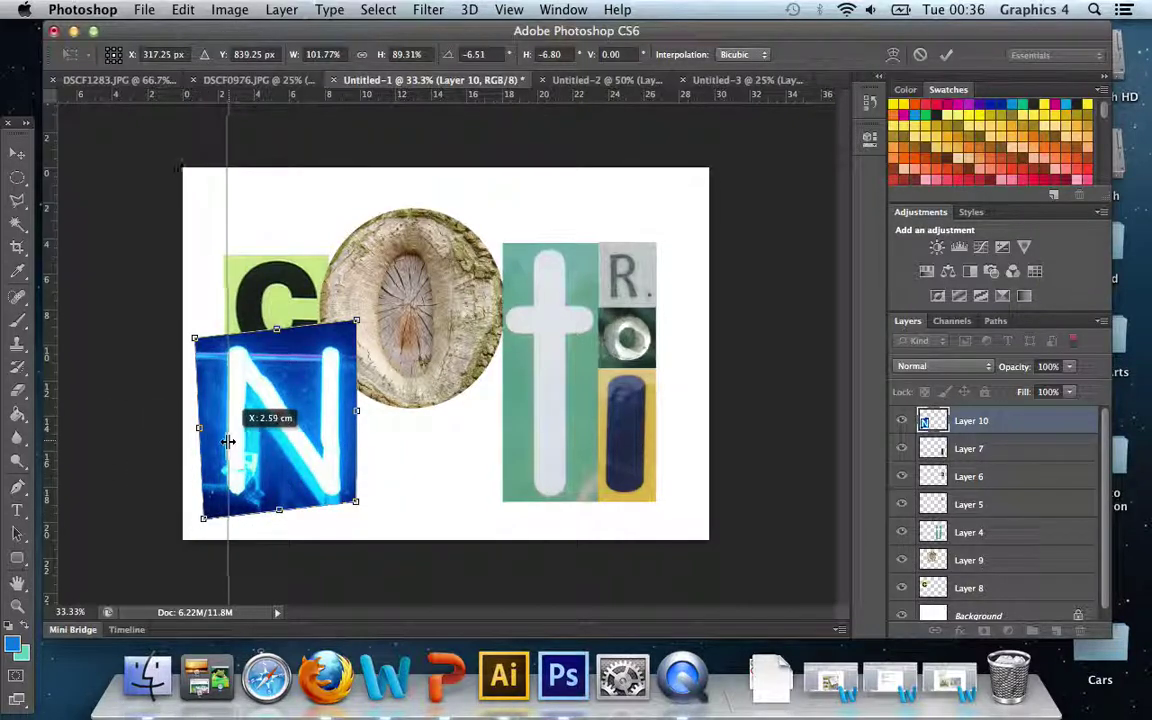
- Add vertical and horizontal guides along the N's left and top edges, then apply the distortion
{"action": "left_click_drag", "start_coordinate": [45, 446], "coordinate": [225, 405]}
{"action": "left_click_drag", "start_coordinate": [287, 97], "coordinate": [337, 346]}
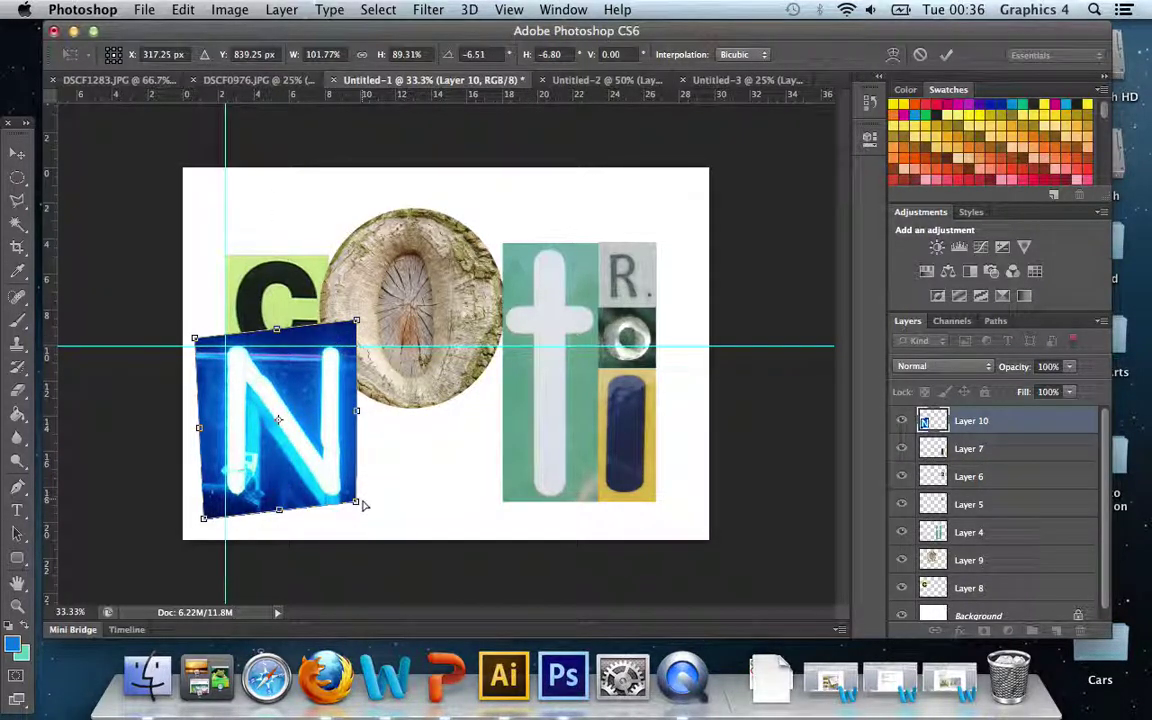
{"action": "left_click_drag", "start_coordinate": [281, 179], "coordinate": [333, 591]}
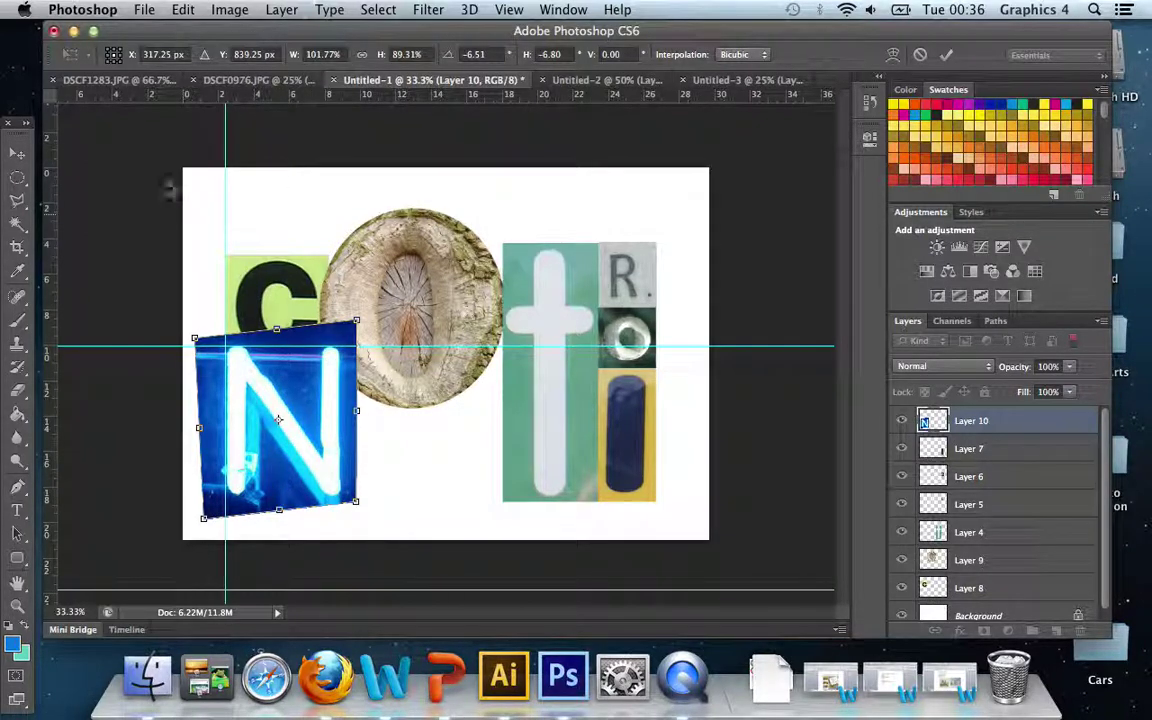
{"action": "left_click", "coordinate": [16, 158]}
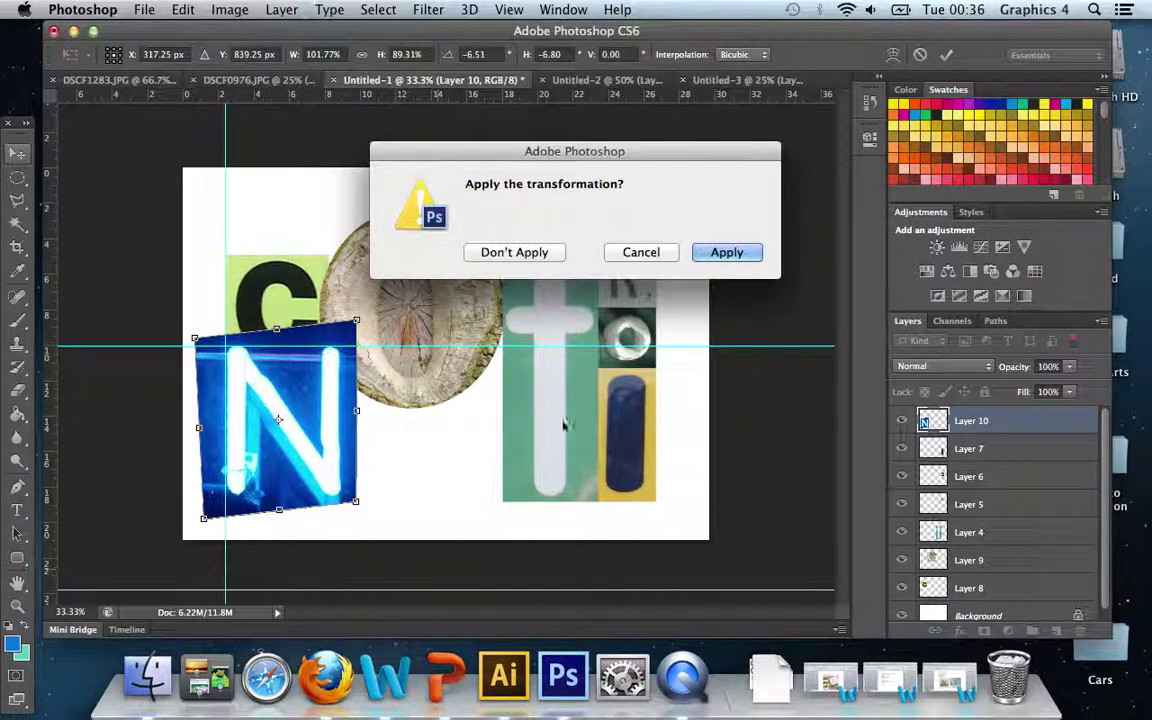
{"action": "left_click", "coordinate": [726, 252]}
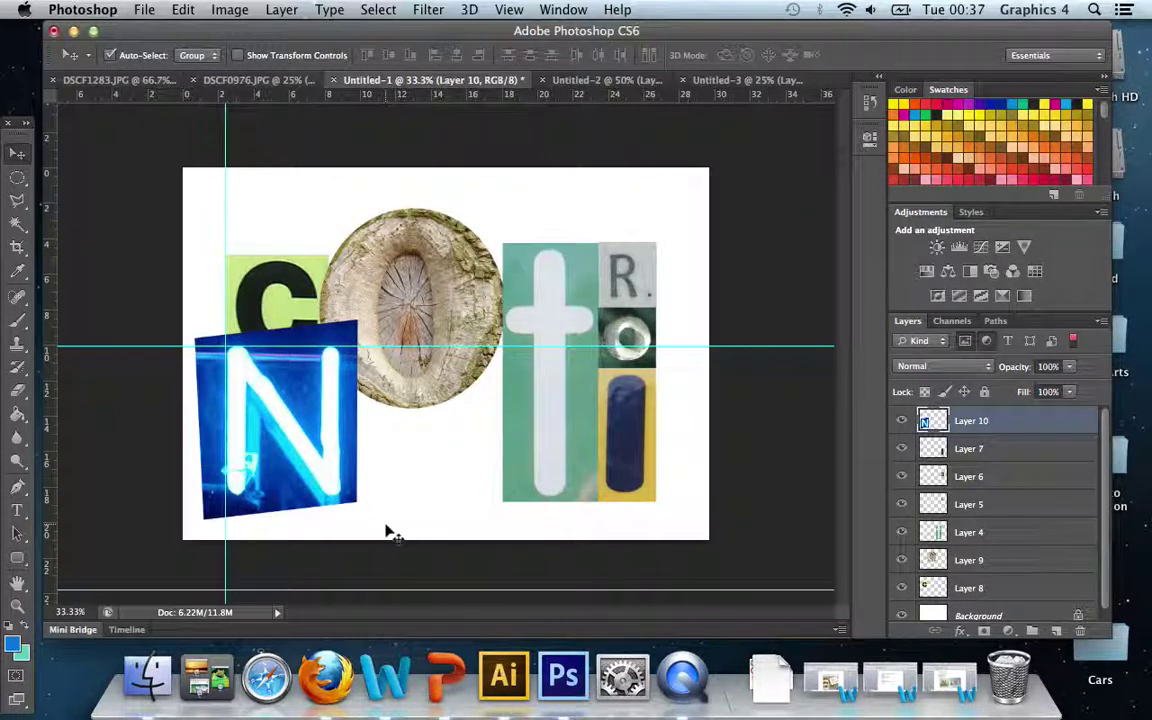
- Add a guide along the letters' bottom edge and marquee-select an upright rectangle inside the N
{"action": "left_click_drag", "start_coordinate": [340, 592], "coordinate": [347, 497]}
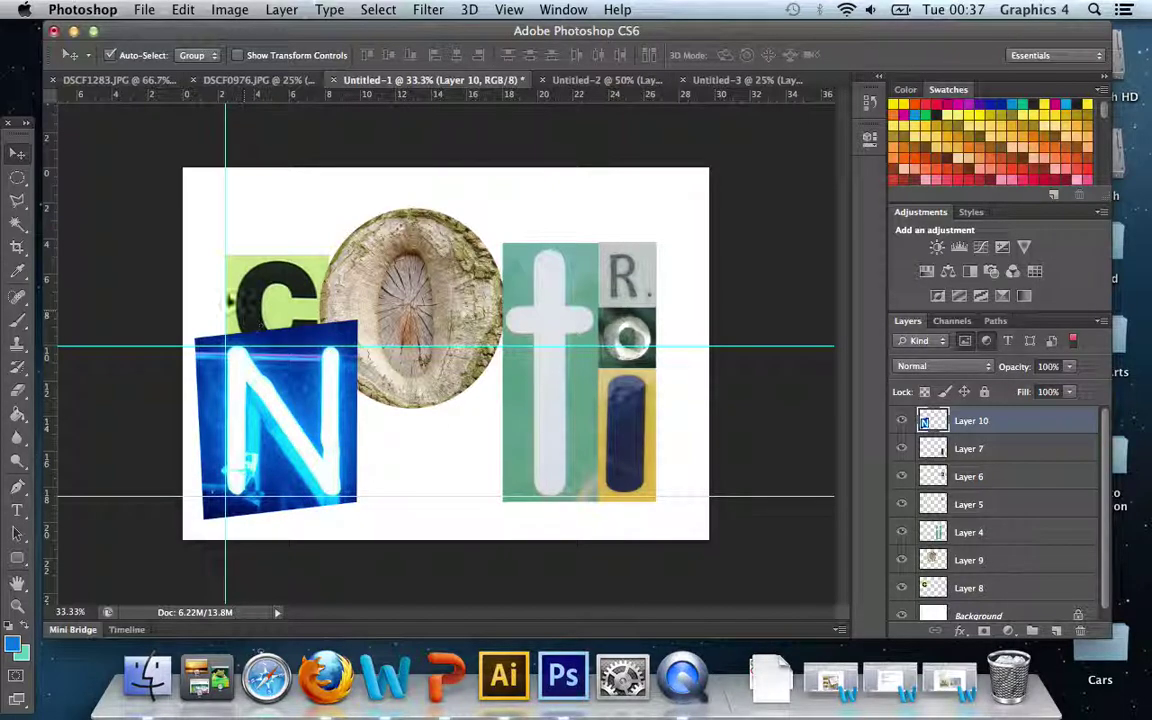
{"action": "left_click", "coordinate": [17, 177]}
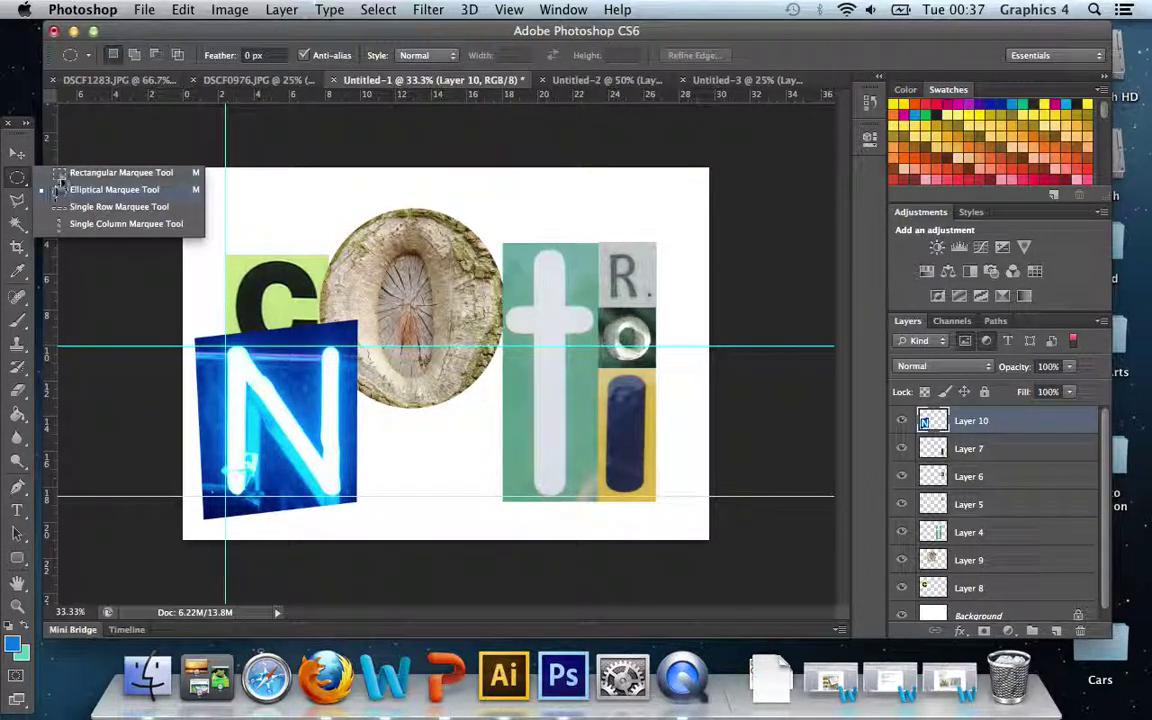
{"action": "left_click", "coordinate": [90, 173]}
{"action": "left_click_drag", "start_coordinate": [216, 340], "coordinate": [352, 502]}
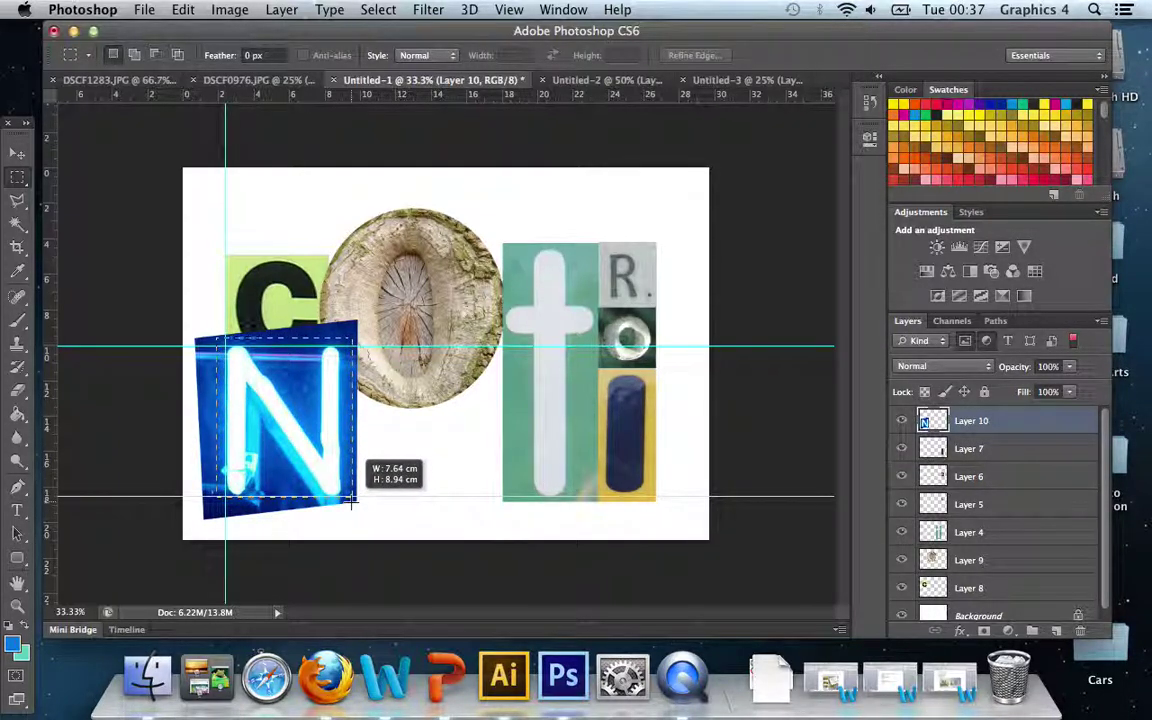
{"action": "left_click_drag", "start_coordinate": [351, 502], "coordinate": [353, 499]}
- Invert the selection, delete the N's tilted border outside the rectangle, and deselect
{"action": "left_click", "coordinate": [370, 10]}
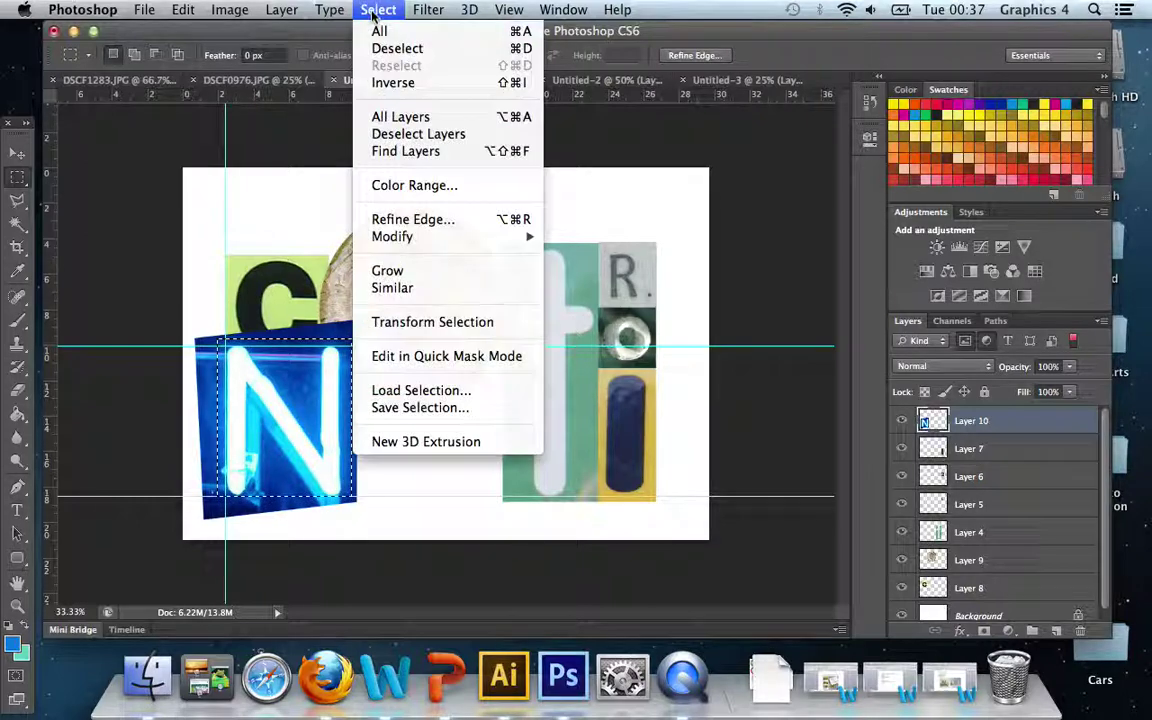
{"action": "left_click", "coordinate": [362, 81]}
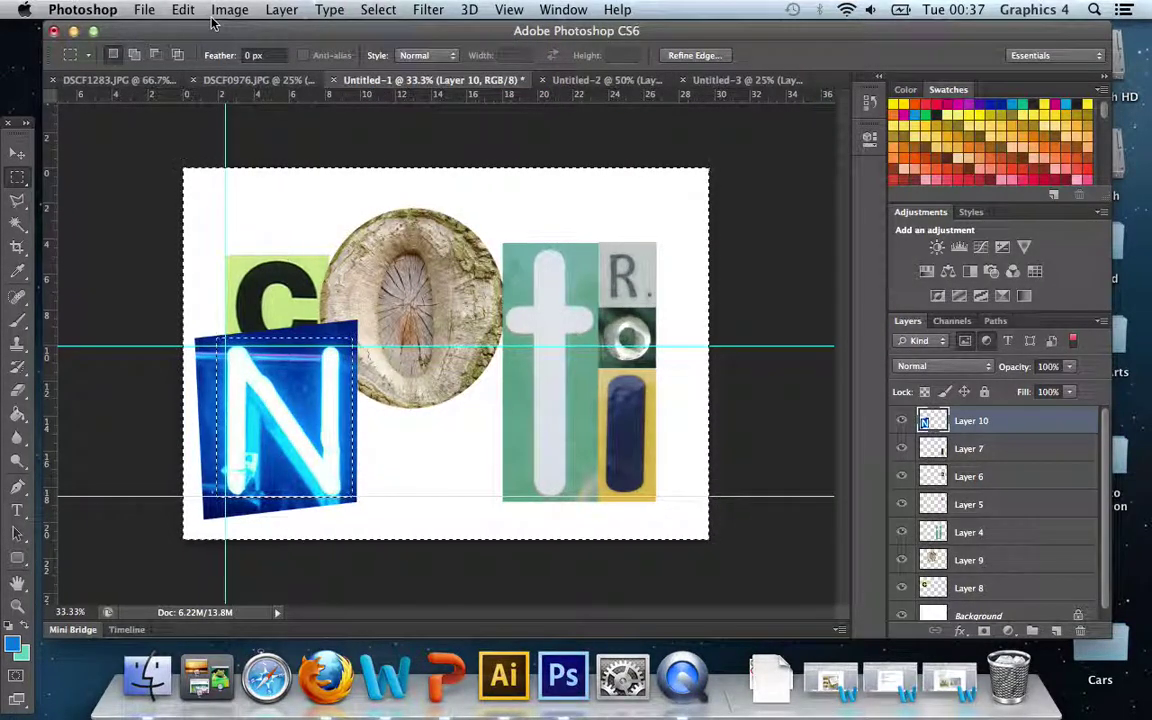
{"action": "key", "text": "BackSpace"}
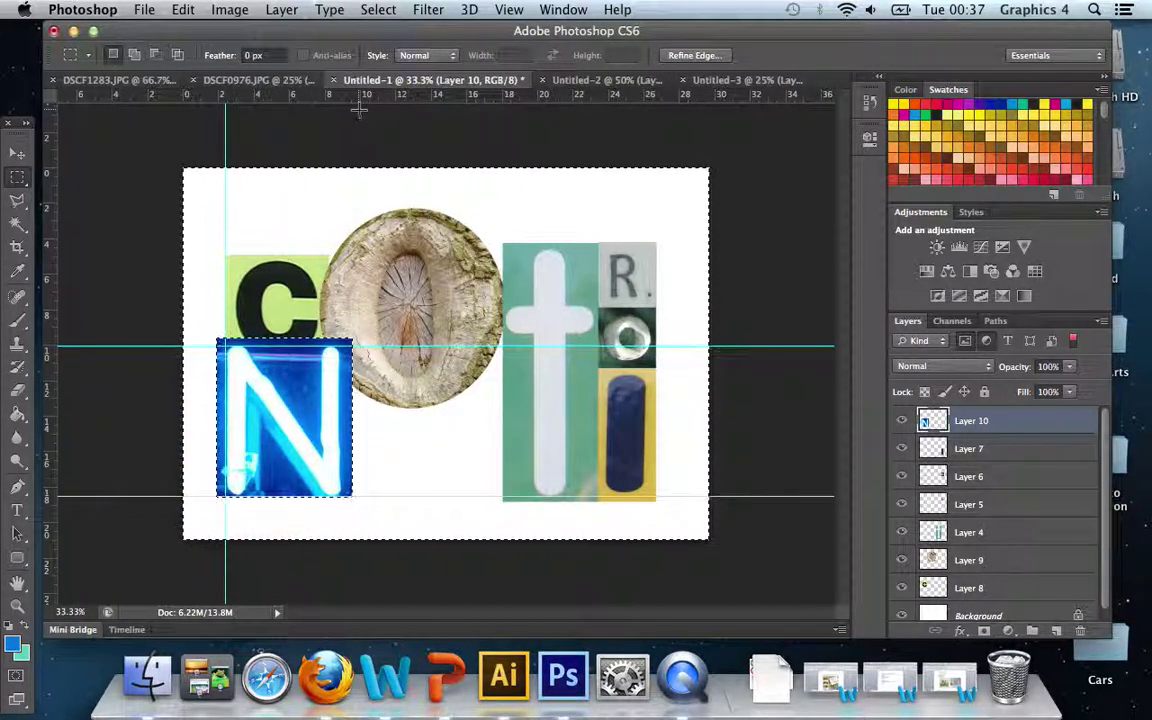
{"action": "key", "text": "super+d"}
{"action": "left_click", "coordinate": [16, 157]}
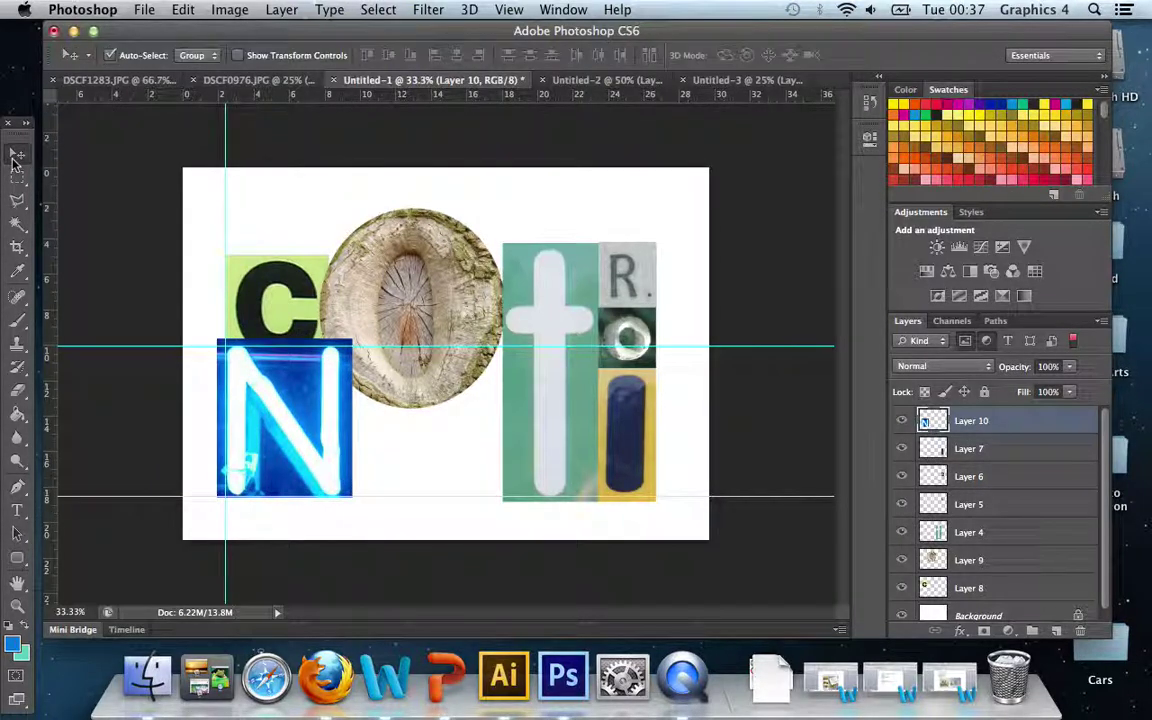
- Scale the neon N to about 59% and set it under the wood O beside the t
{"action": "left_click_drag", "start_coordinate": [271, 386], "coordinate": [400, 402]}
{"action": "key", "text": "super+t"}
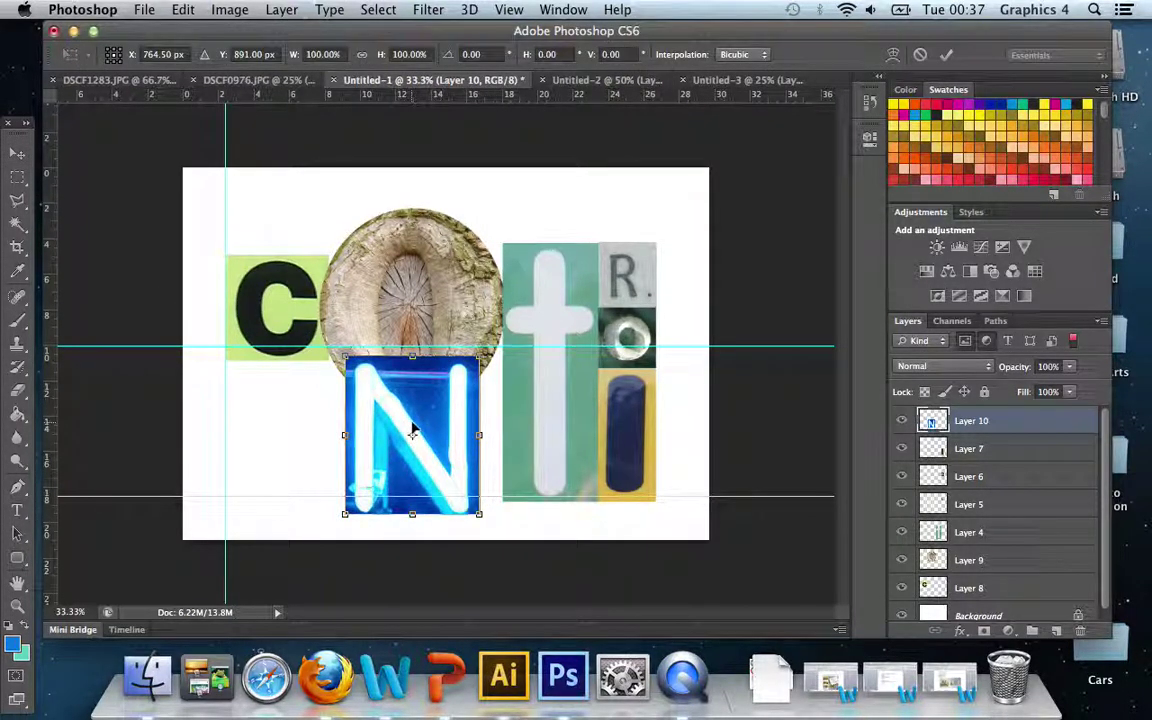
{"action": "mouse_move", "coordinate": [480, 516]}
{"action": "left_mouse_down"}
{"action": "mouse_move", "coordinate": [440, 468]}
{"action": "mouse_move", "coordinate": [484, 462]}
{"action": "left_mouse_up"}
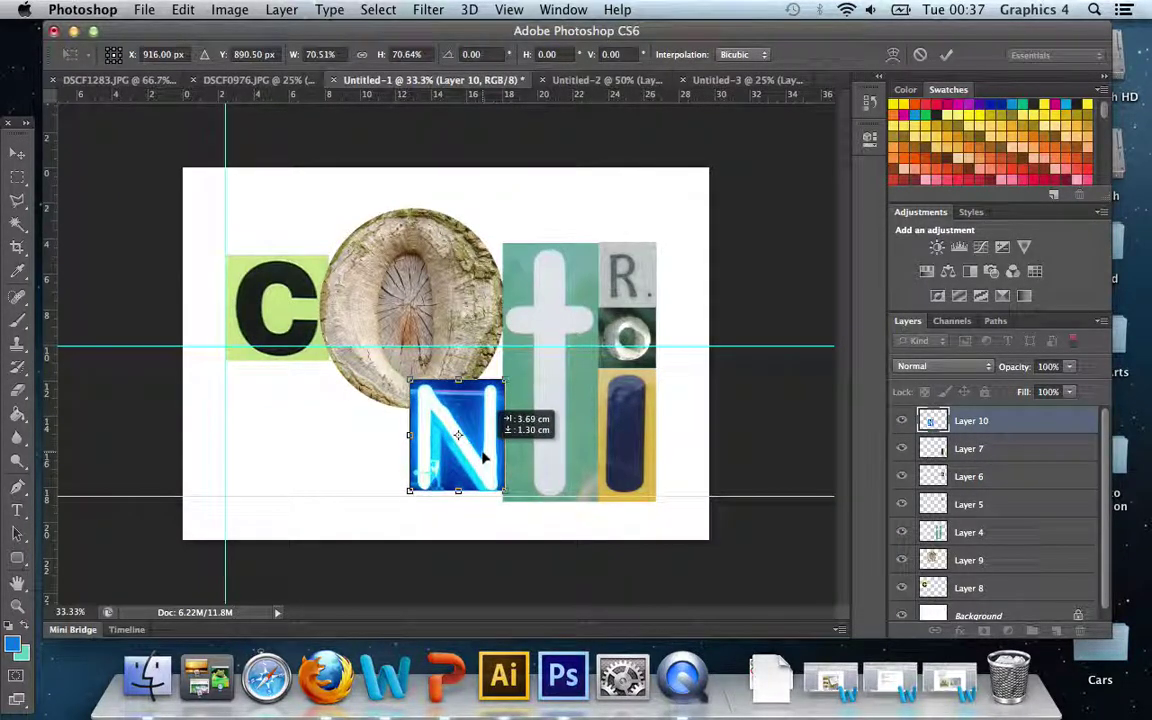
{"action": "key", "text": "Down"}
{"action": "key", "text": "Down"}
{"action": "key", "text": "Down"}
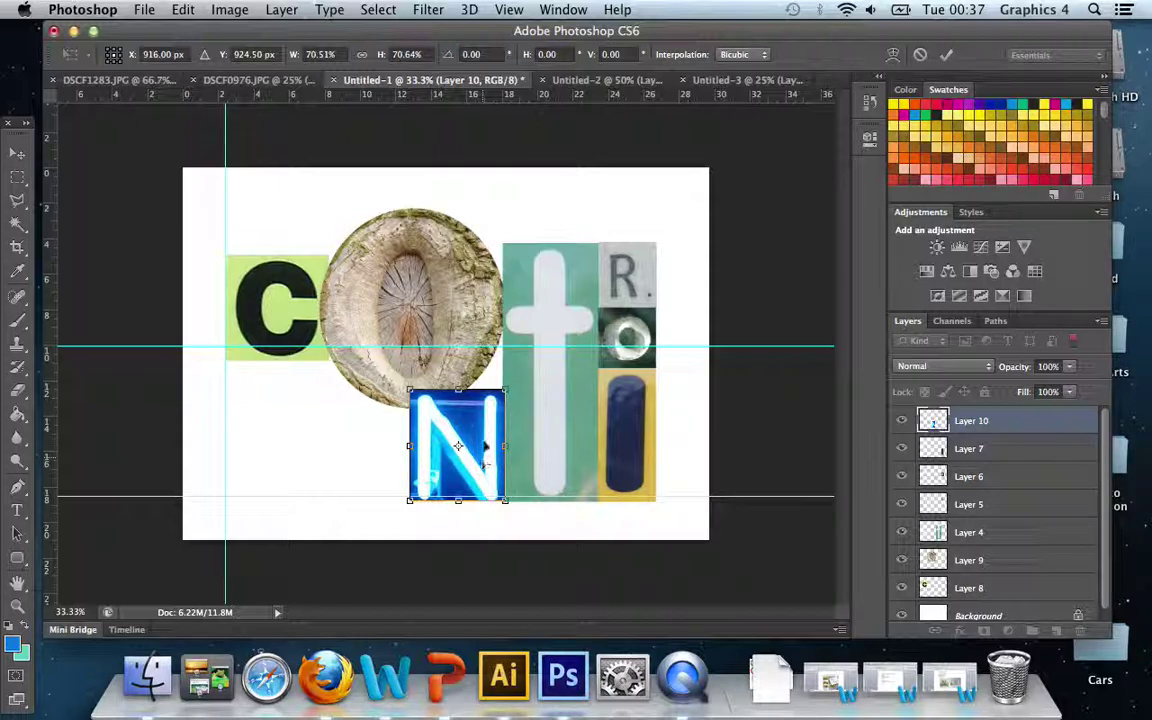
{"action": "left_click_drag", "start_coordinate": [409, 389], "coordinate": [425, 408]}
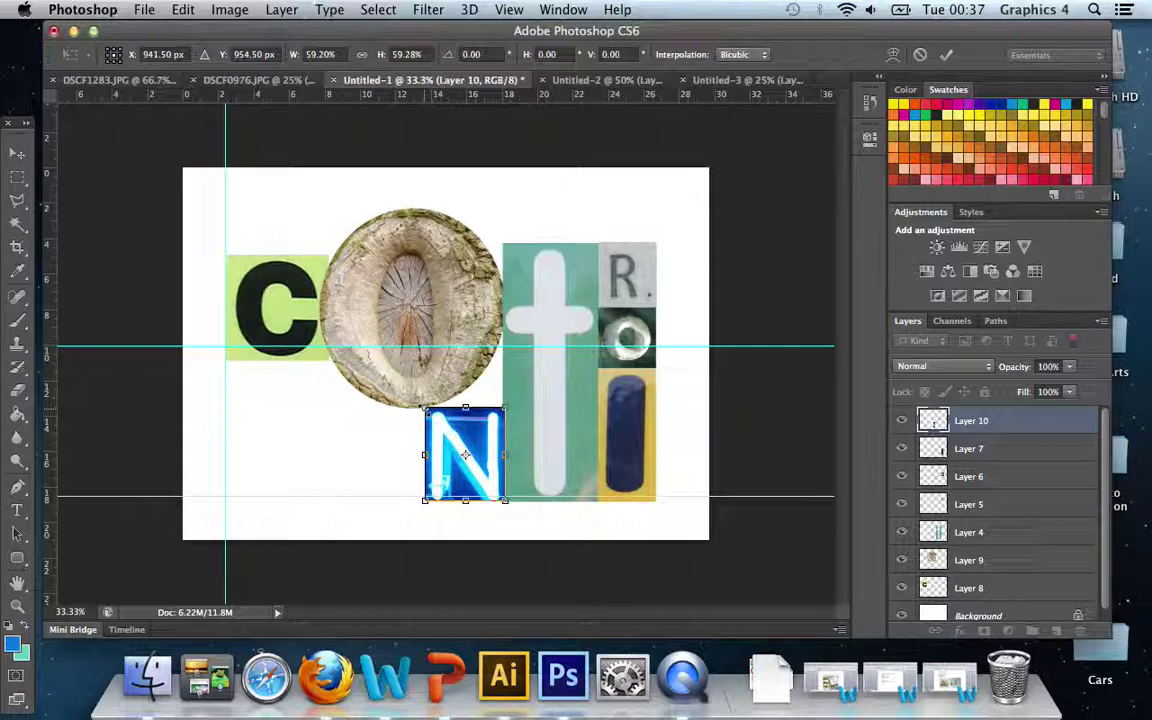
{"action": "key", "text": "Return"}
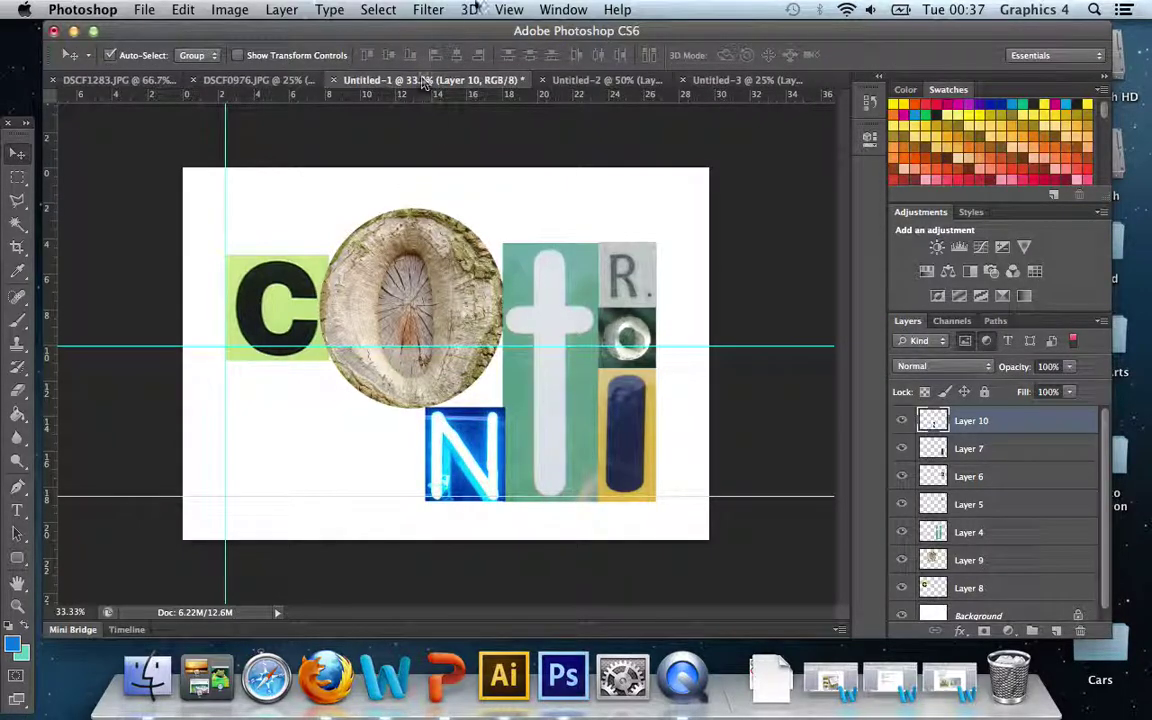
{"action": "left_click", "coordinate": [509, 9]}
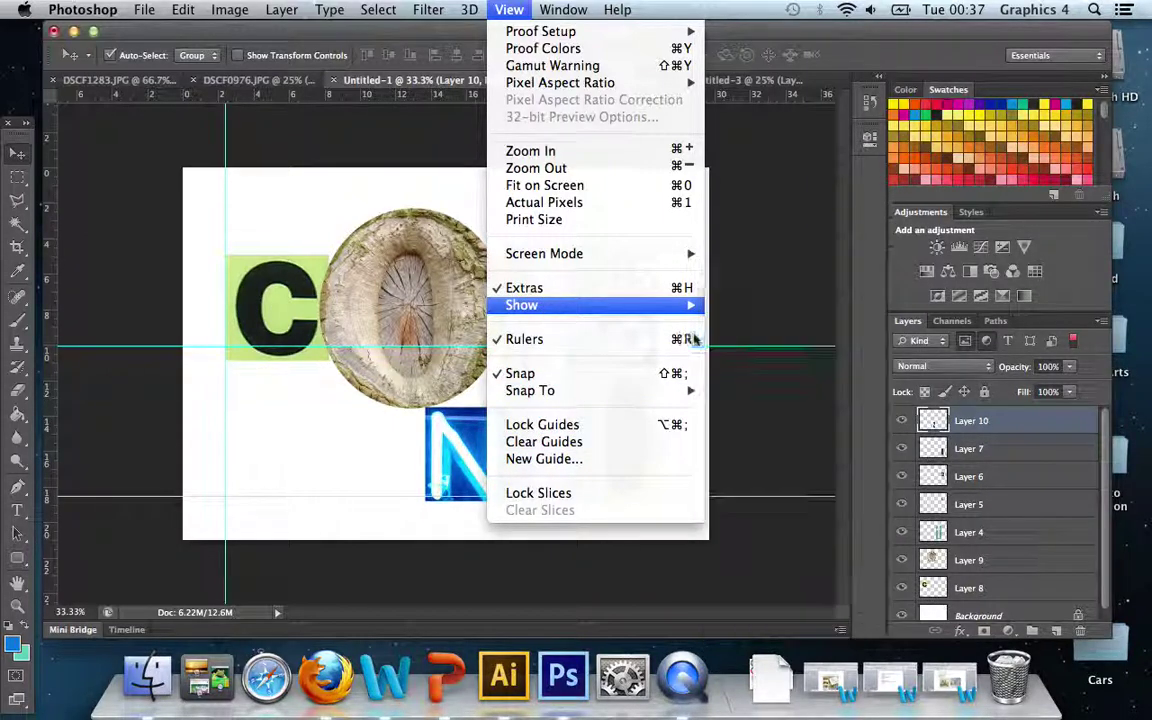
{"action": "mouse_move", "coordinate": [521, 305]}
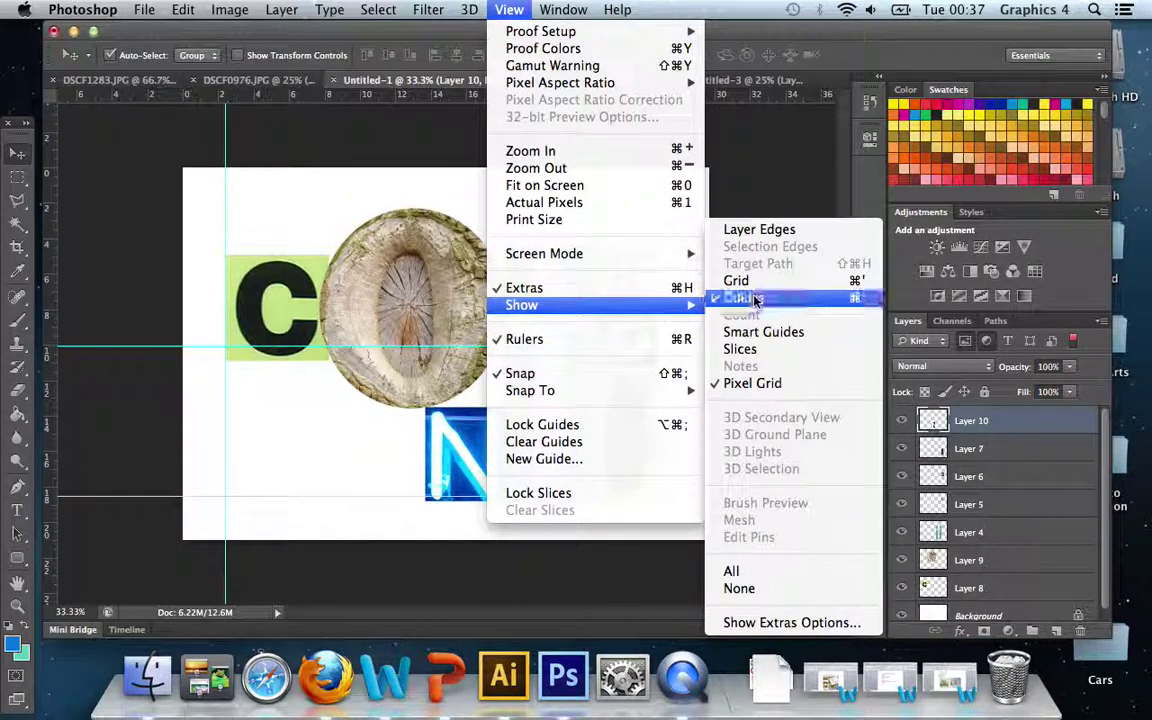
- Turn off View > Show > Guides so the collage displays without guide lines
{"action": "left_click", "coordinate": [758, 300]}
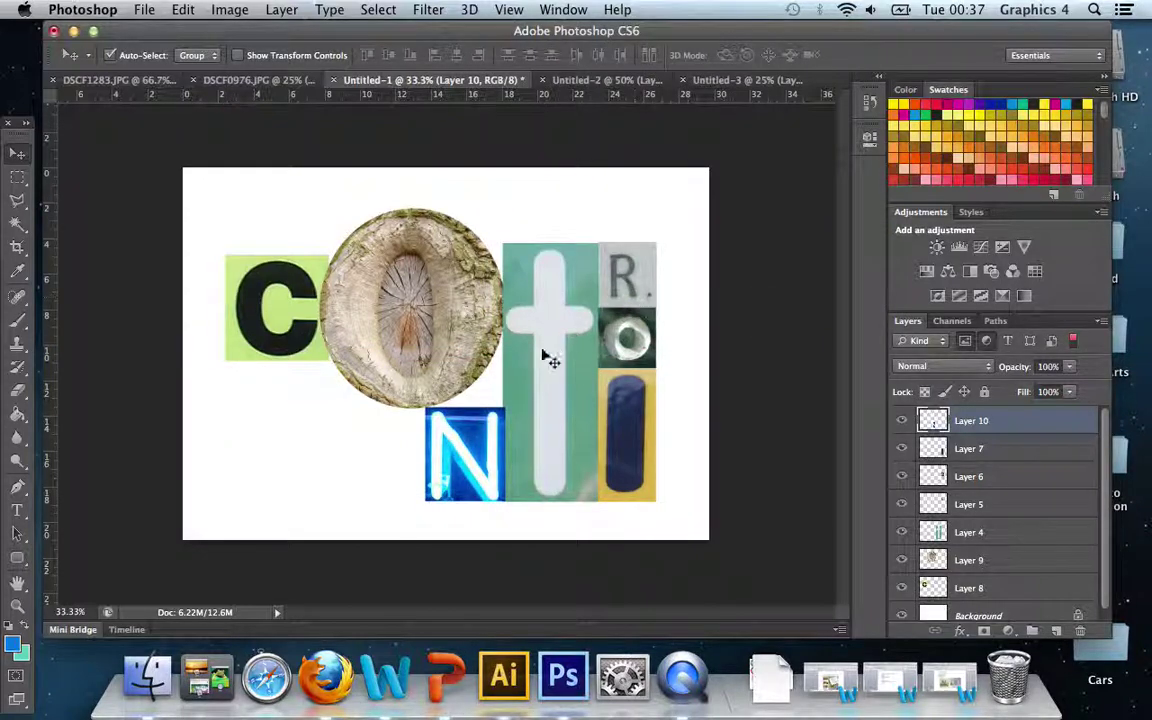